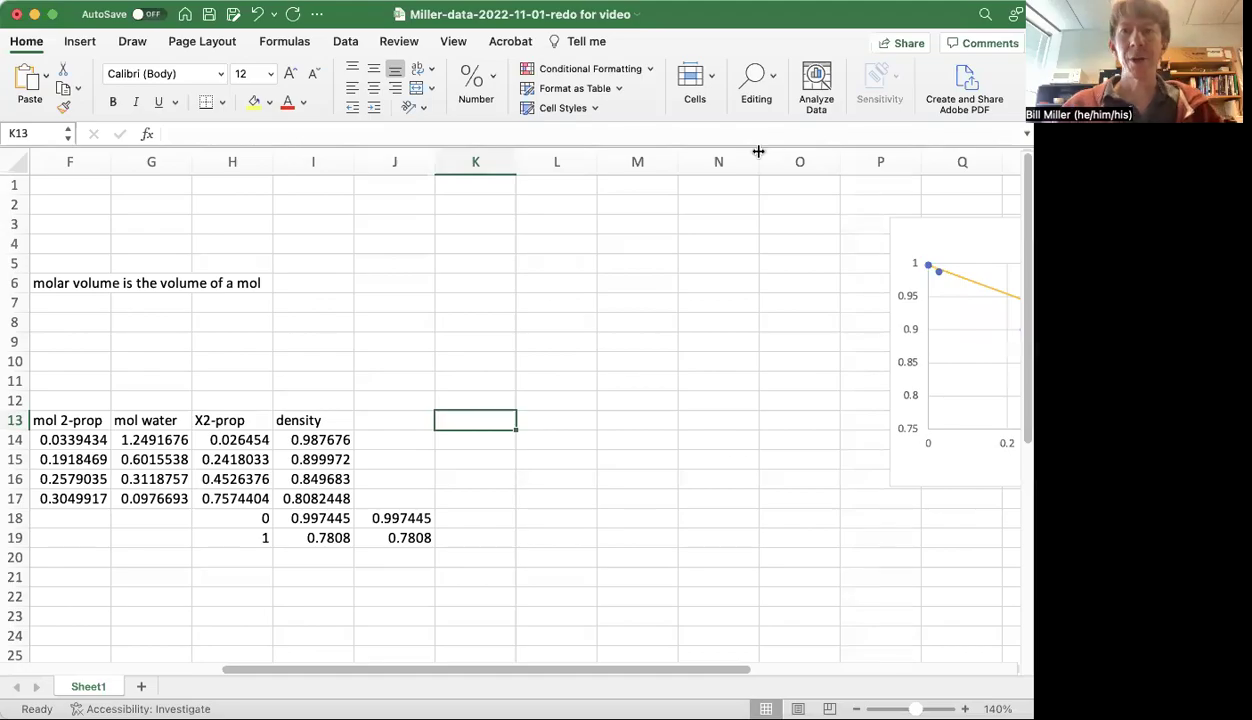
Enter the note "Molar volume: average molar mass by mol fraction divide it by the density" in cell J4.
{"action": "left_click", "coordinate": [373, 237]}
{"action": "type", "text": "Molar "}
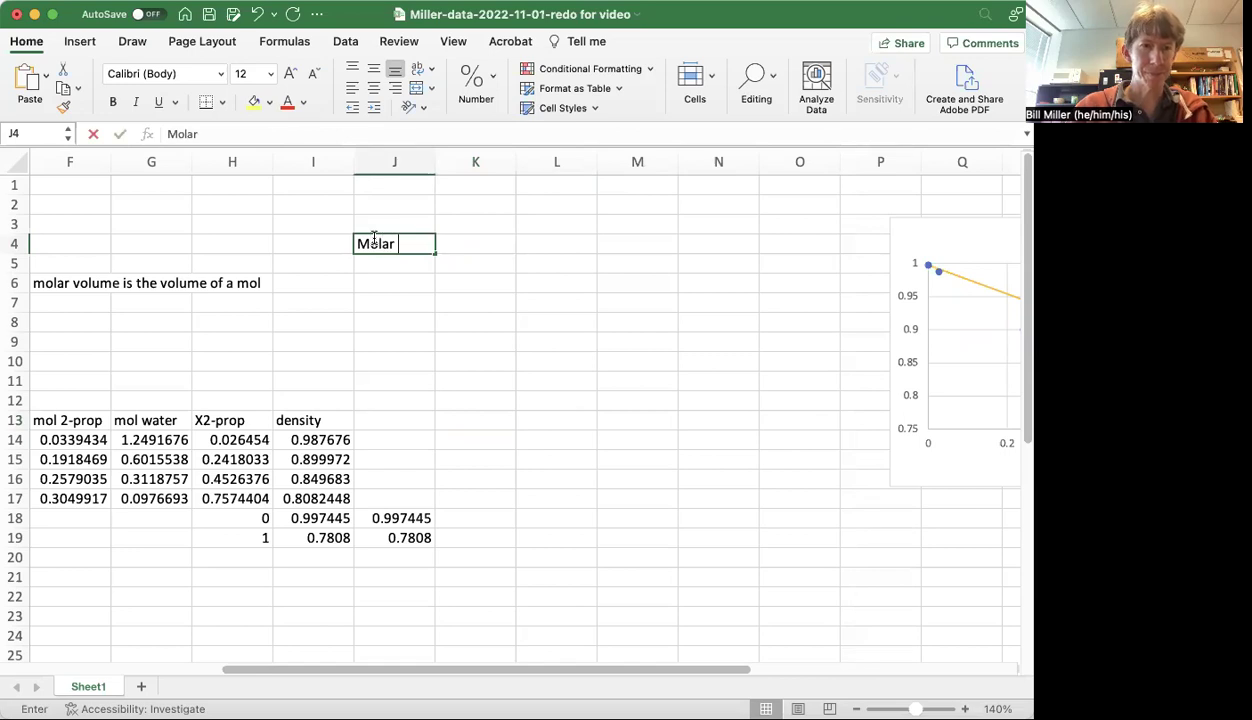
{"action": "type", "text": "volume"}
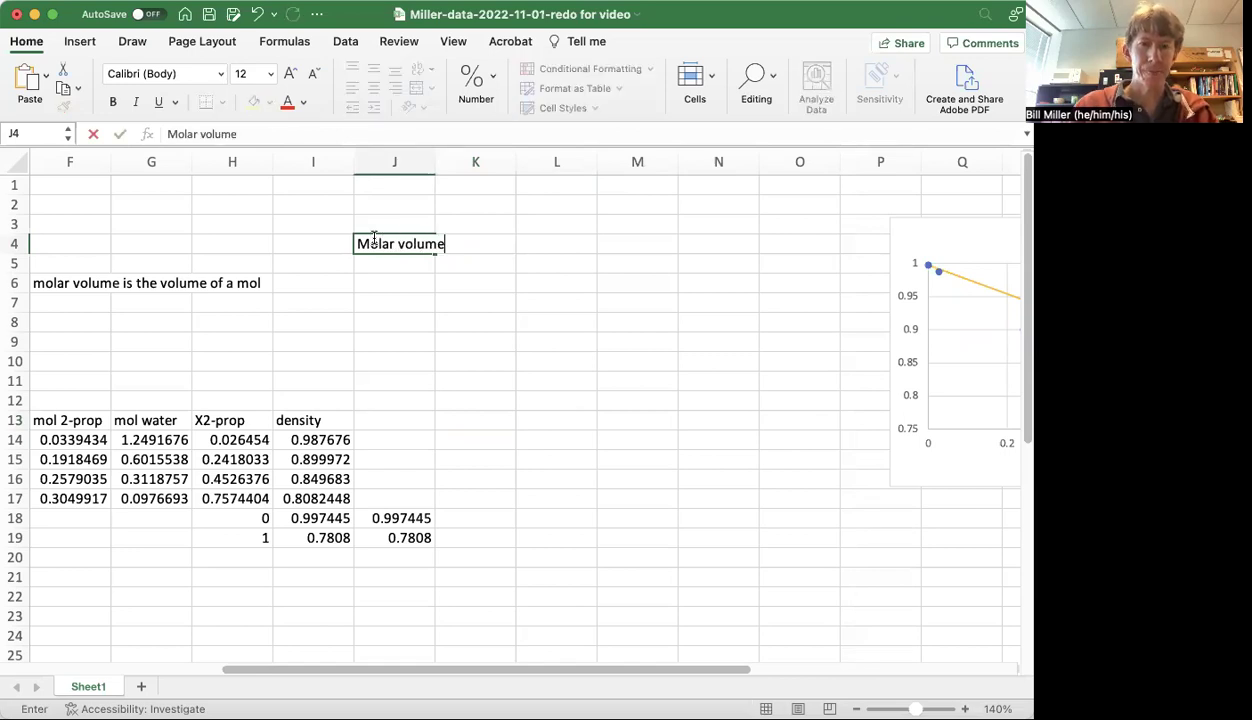
{"action": "type", "text": ":"}
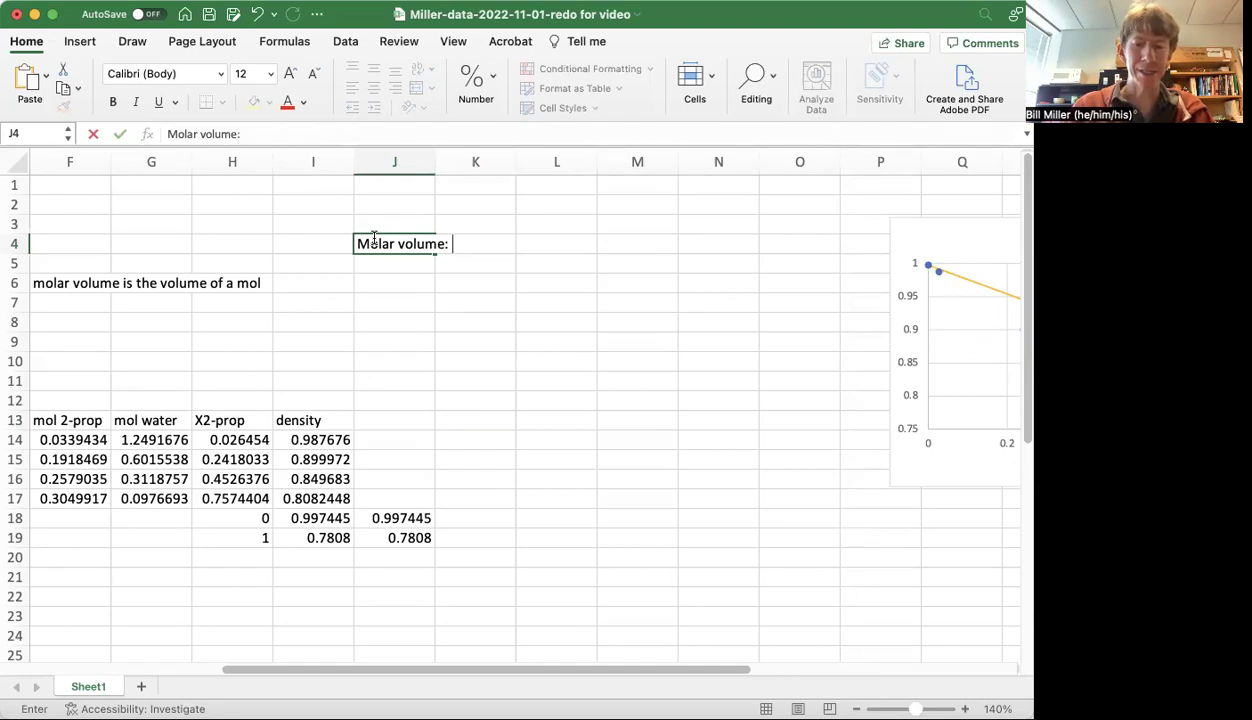
{"action": "type", "text": "average m"}
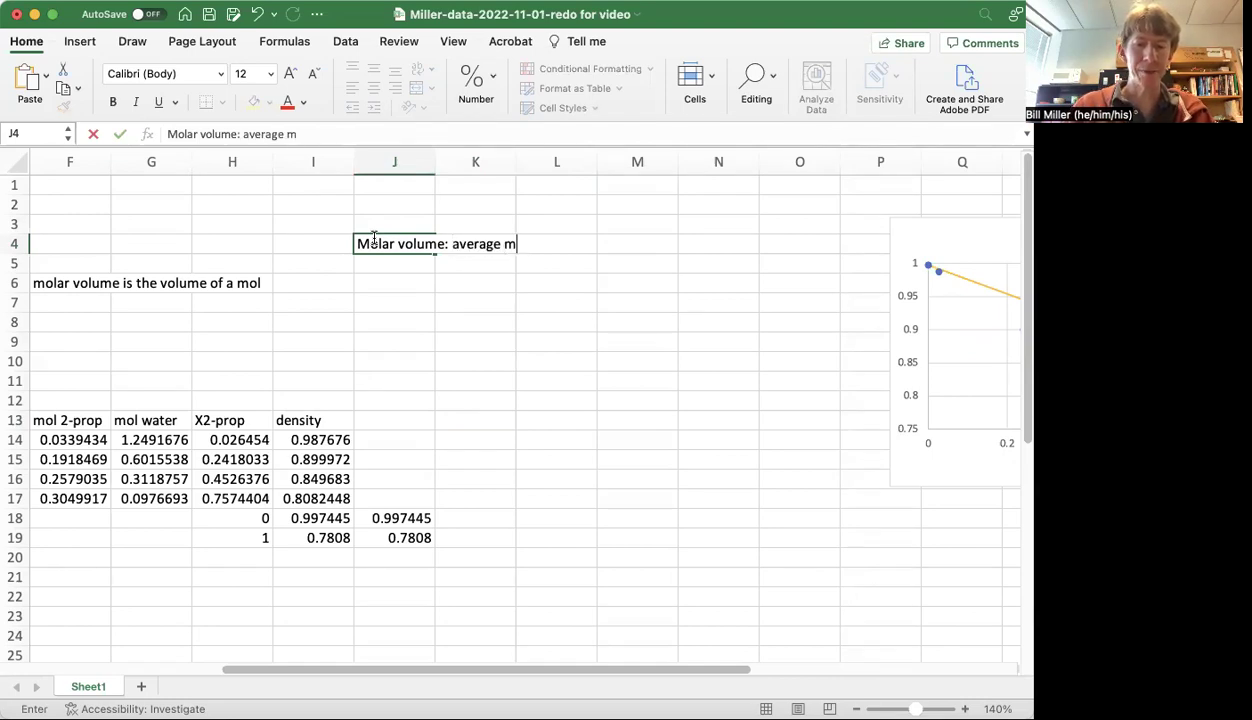
{"action": "type", "text": "olar mass"}
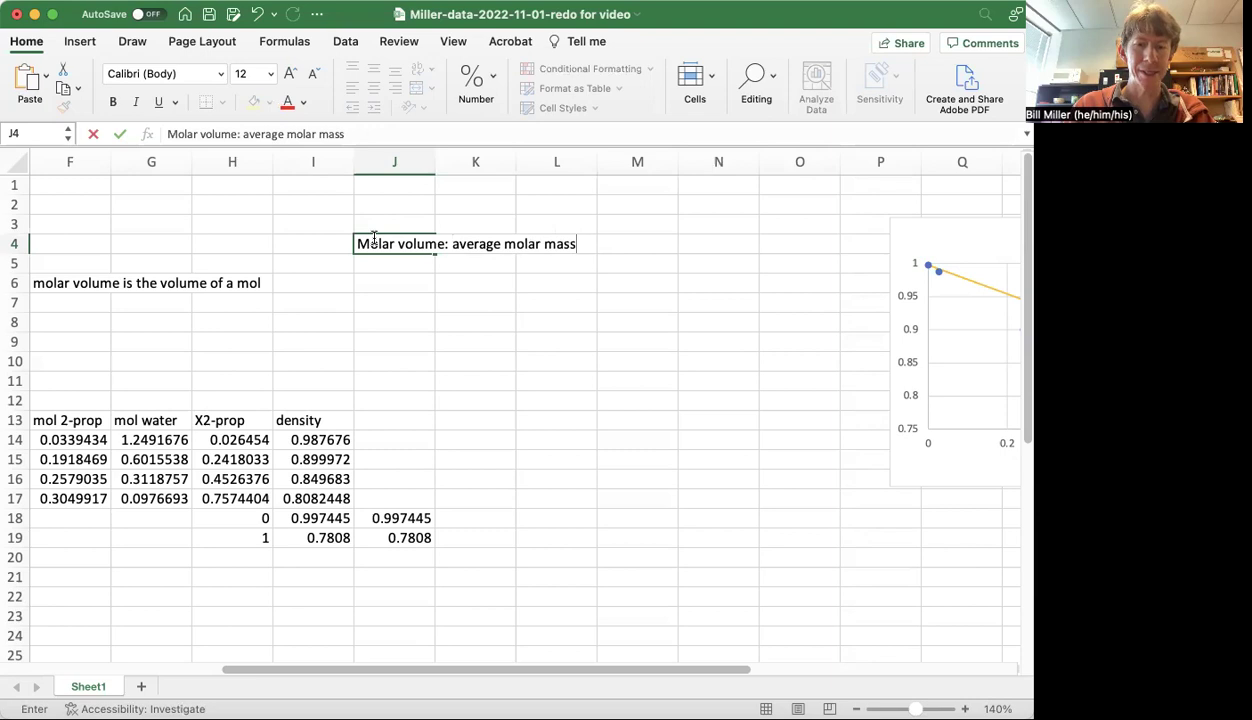
{"action": "type", "text": " by "}
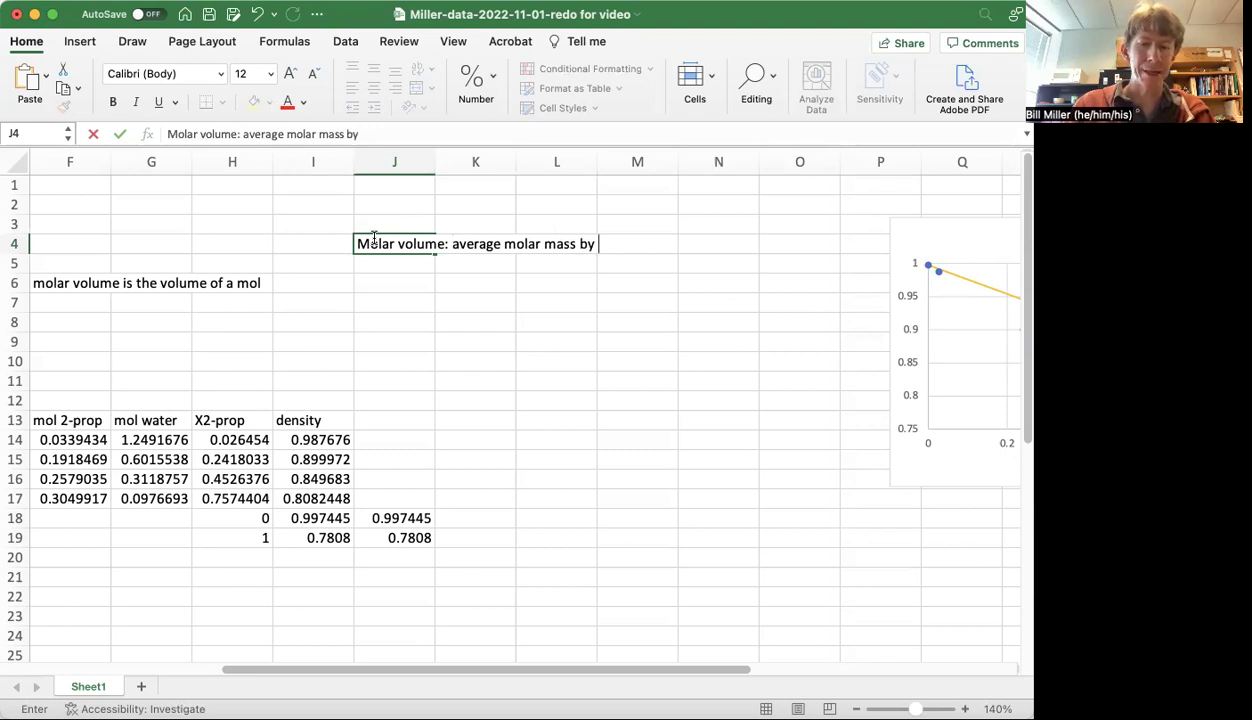
{"action": "type", "text": "mol f"}
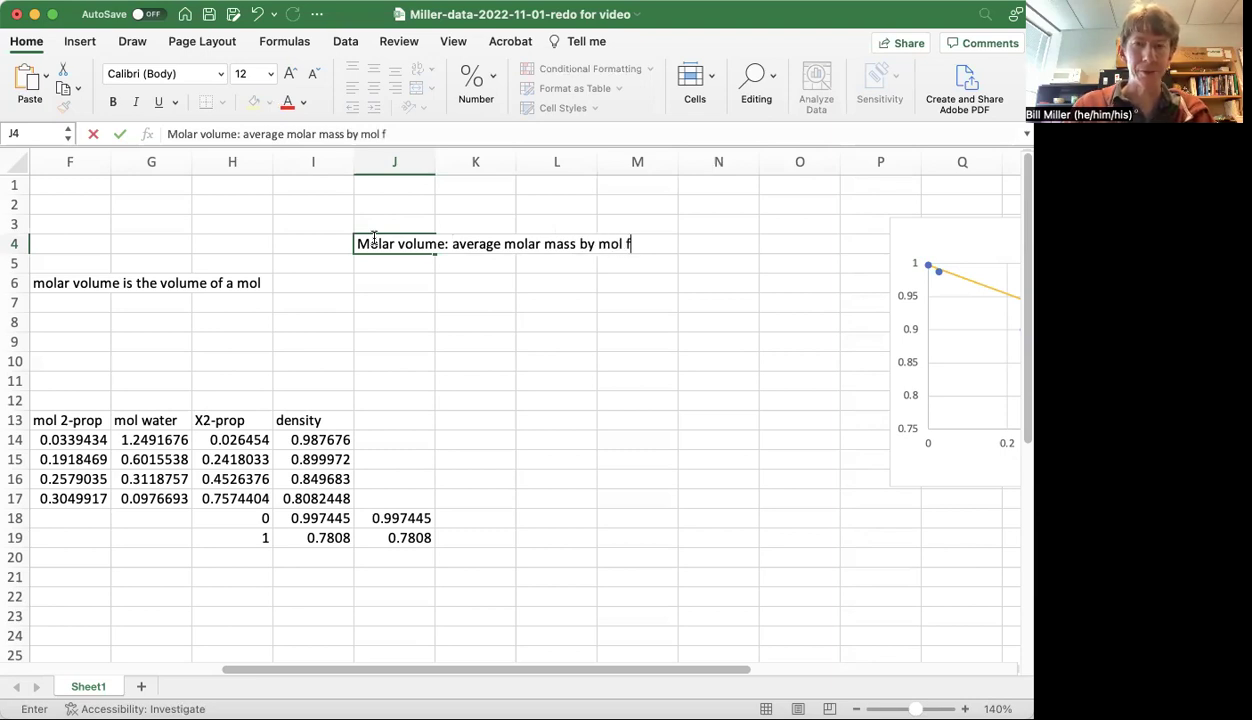
{"action": "key", "text": "BackSpace"}
{"action": "type", "text": "f"}
{"action": "key", "text": "BackSpace"}
{"action": "type", "text": "fraction"}
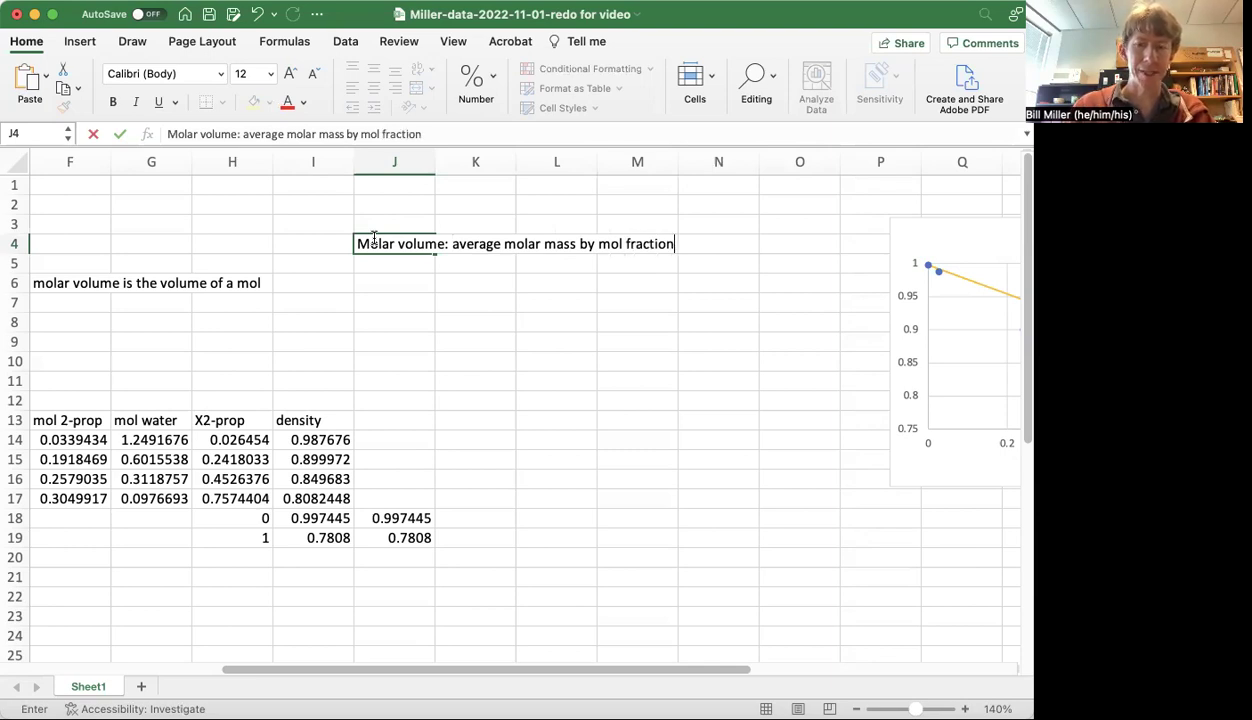
{"action": "type", "text": " divide "}
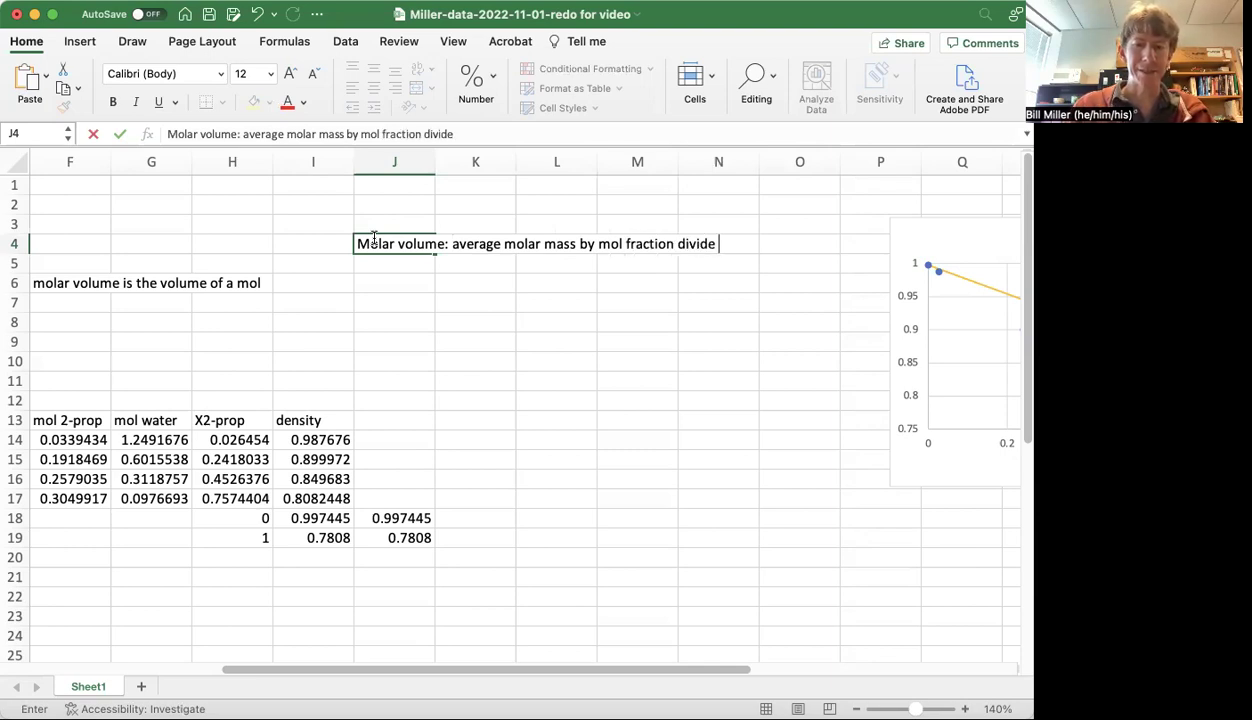
{"action": "type", "text": "it by the densi"}
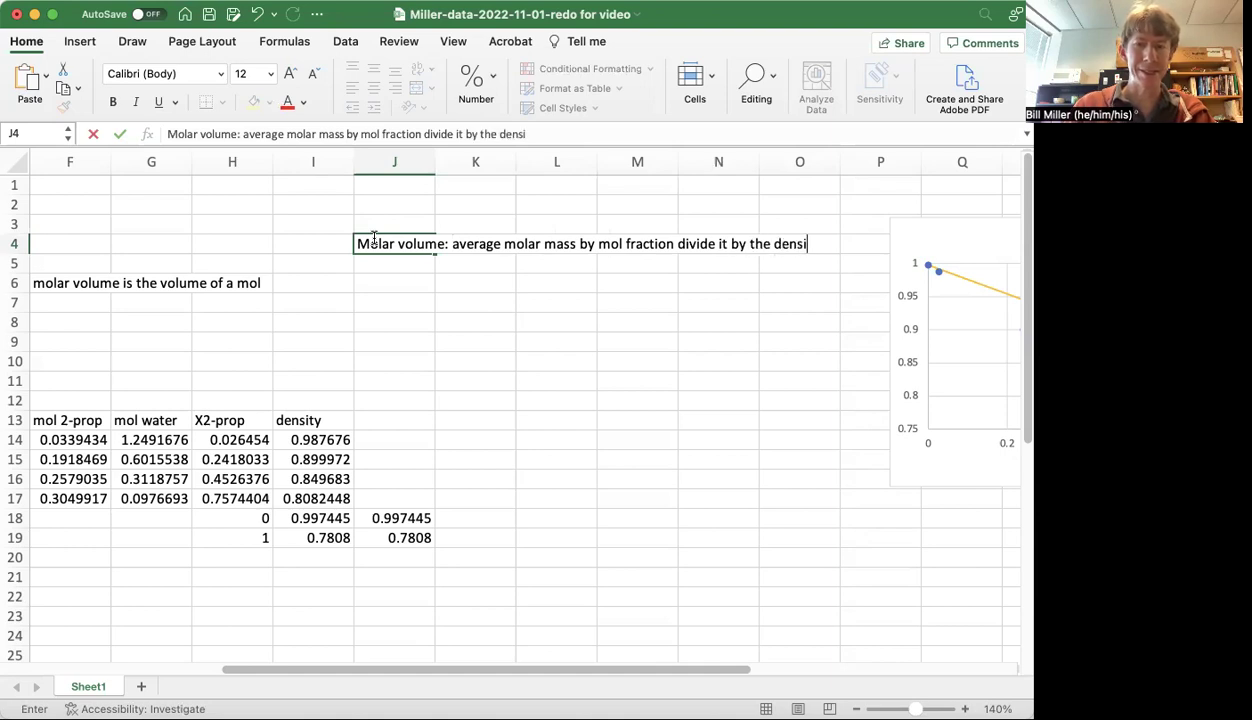
{"action": "type", "text": "ty"}
{"action": "key", "text": "Return"}
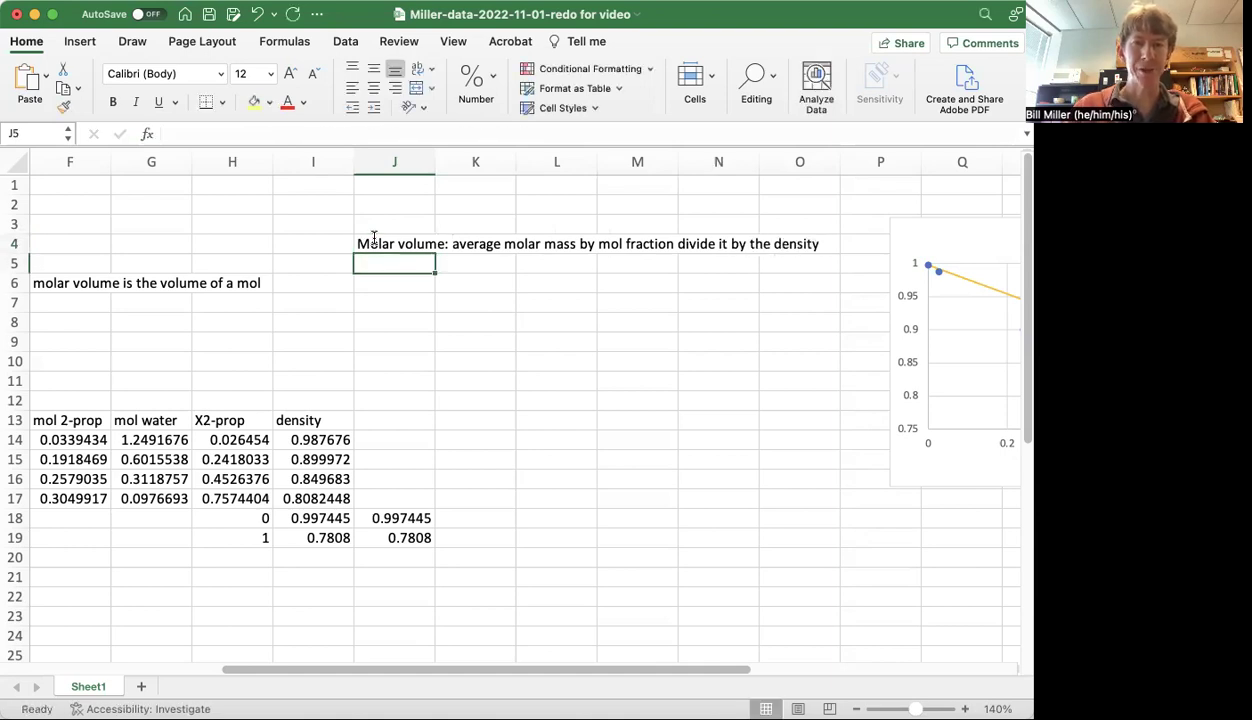
Below the molar volume note, enter the units g/mol in cell K5 and g/mL in cell K6.
{"action": "key", "text": "Right"}
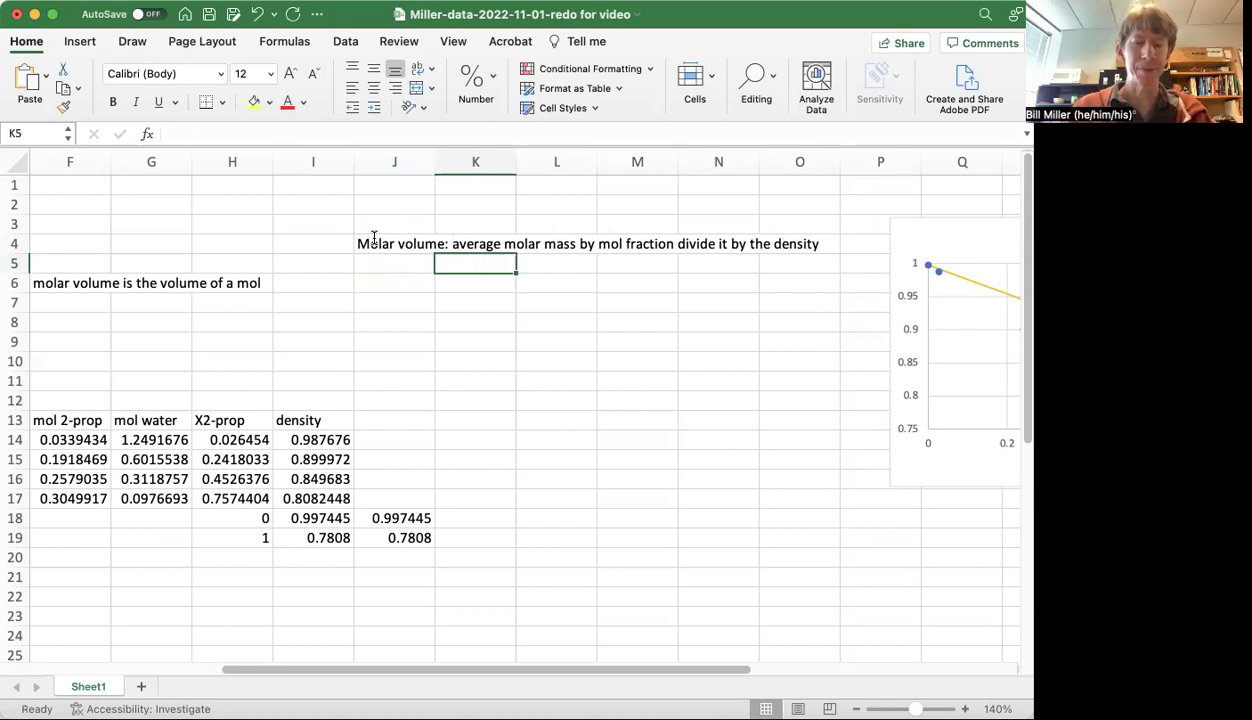
{"action": "type", "text": "g/mol"}
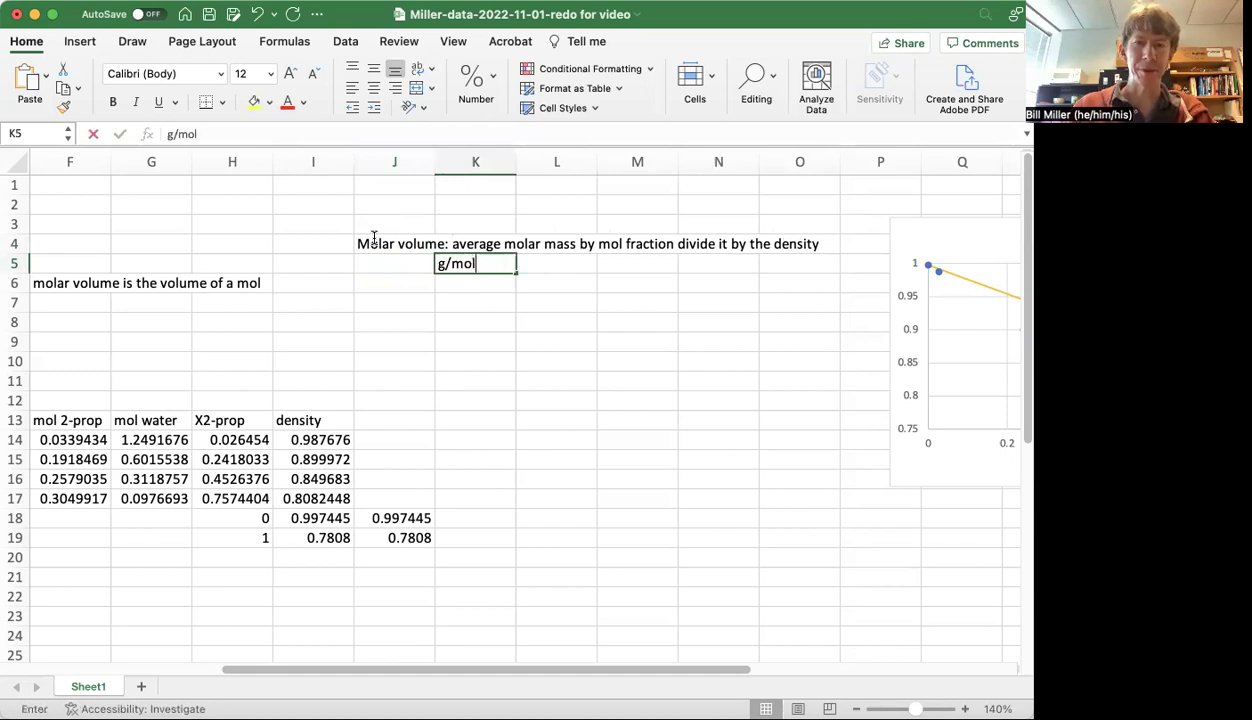
{"action": "key", "text": "Return"}
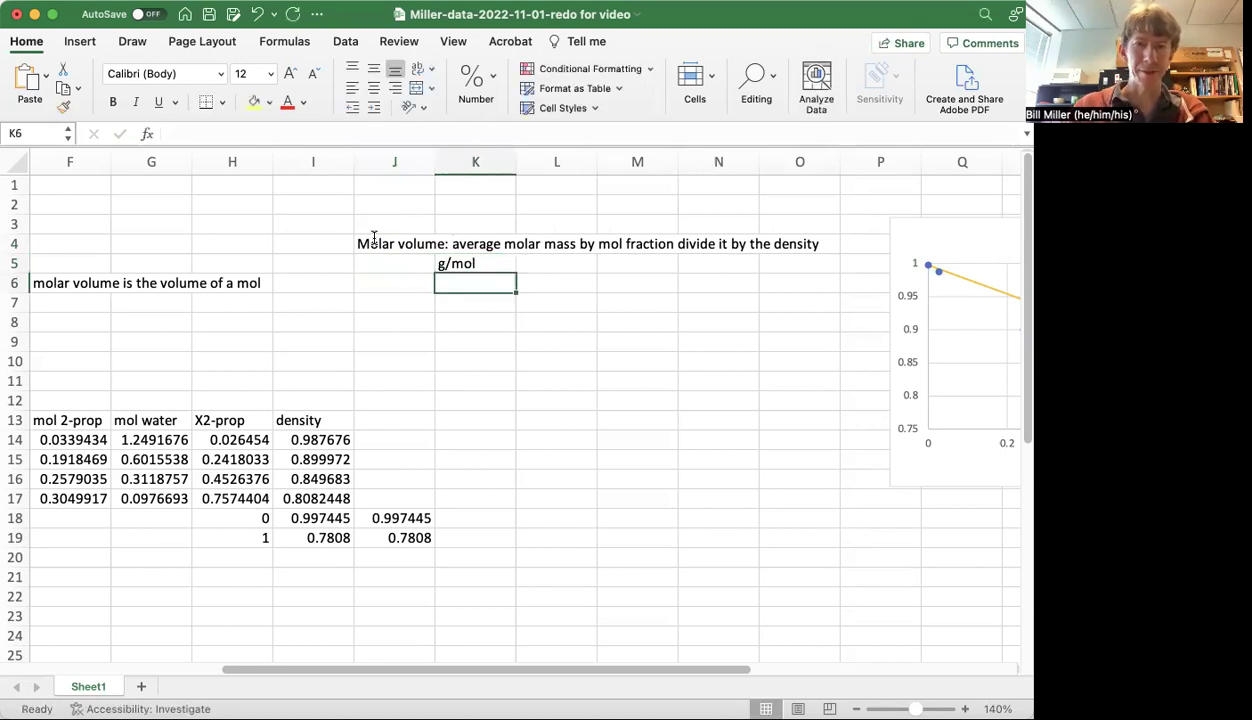
{"action": "type", "text": "g/ml"}
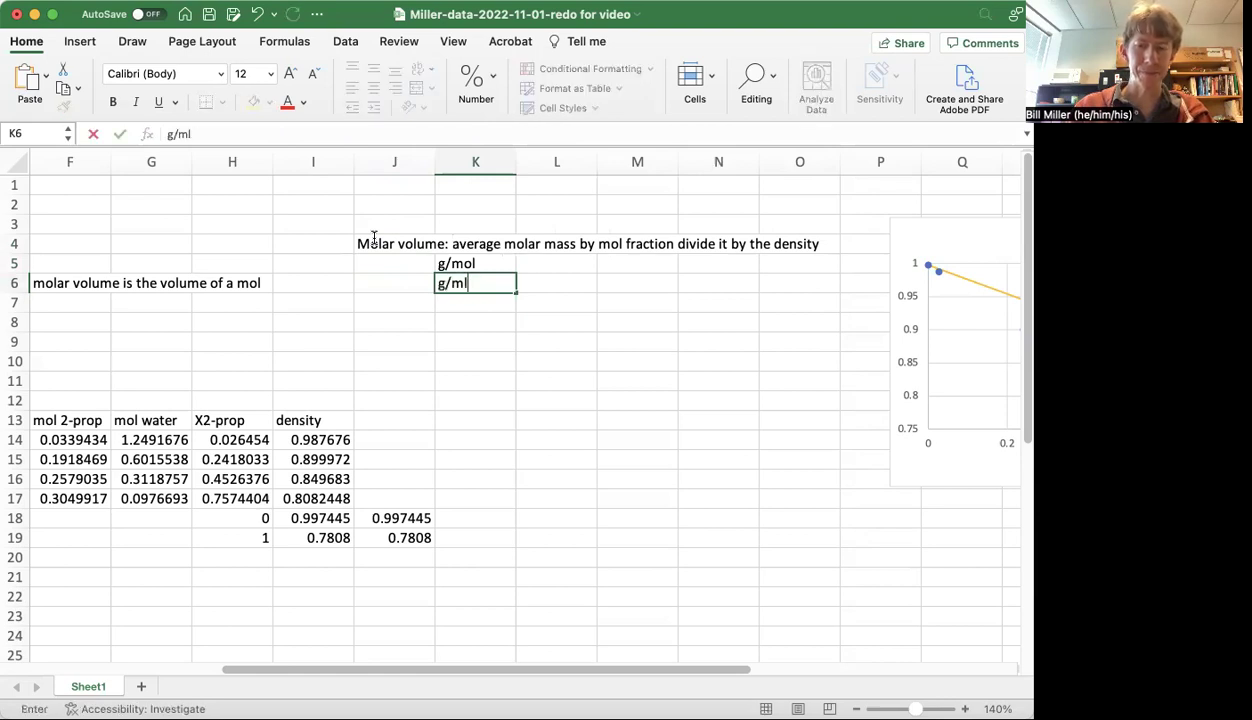
{"action": "key", "text": "BackSpace"}
{"action": "type", "text": "L"}
{"action": "key", "text": "Tab"}
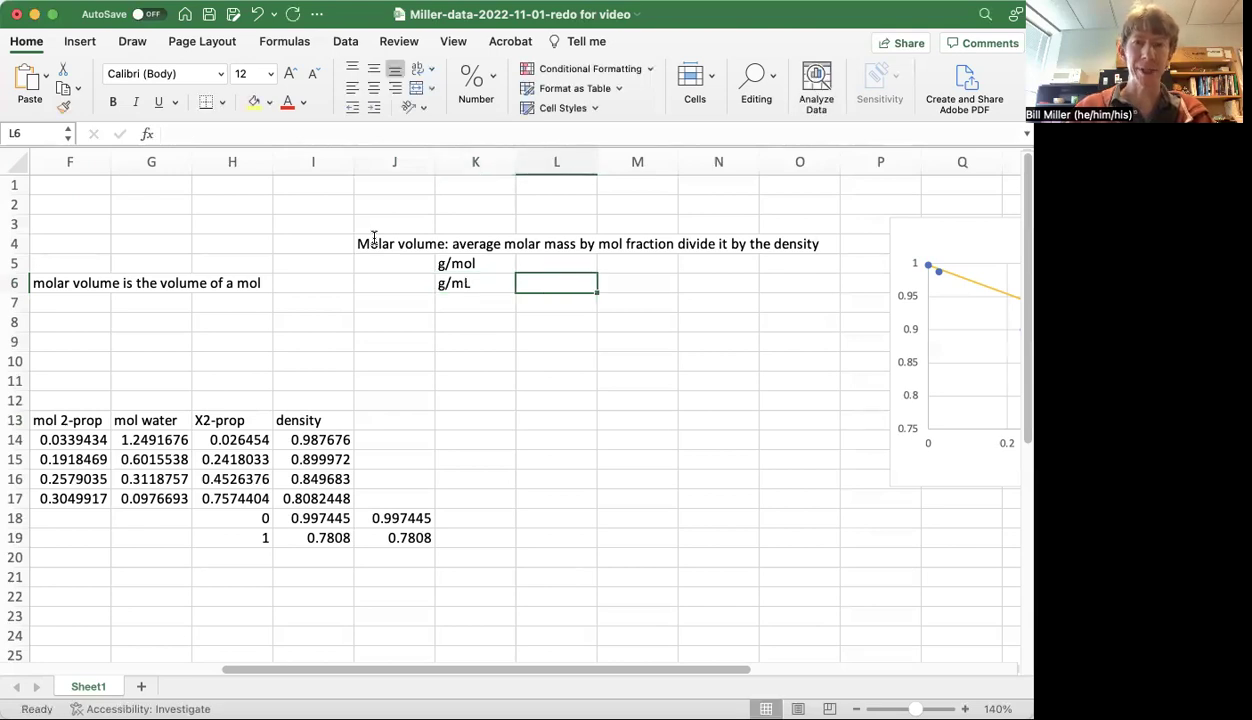
Enter the resulting molar volume unit mL/mol in cell L5, beside g/mol.
{"action": "key", "text": "Up"}
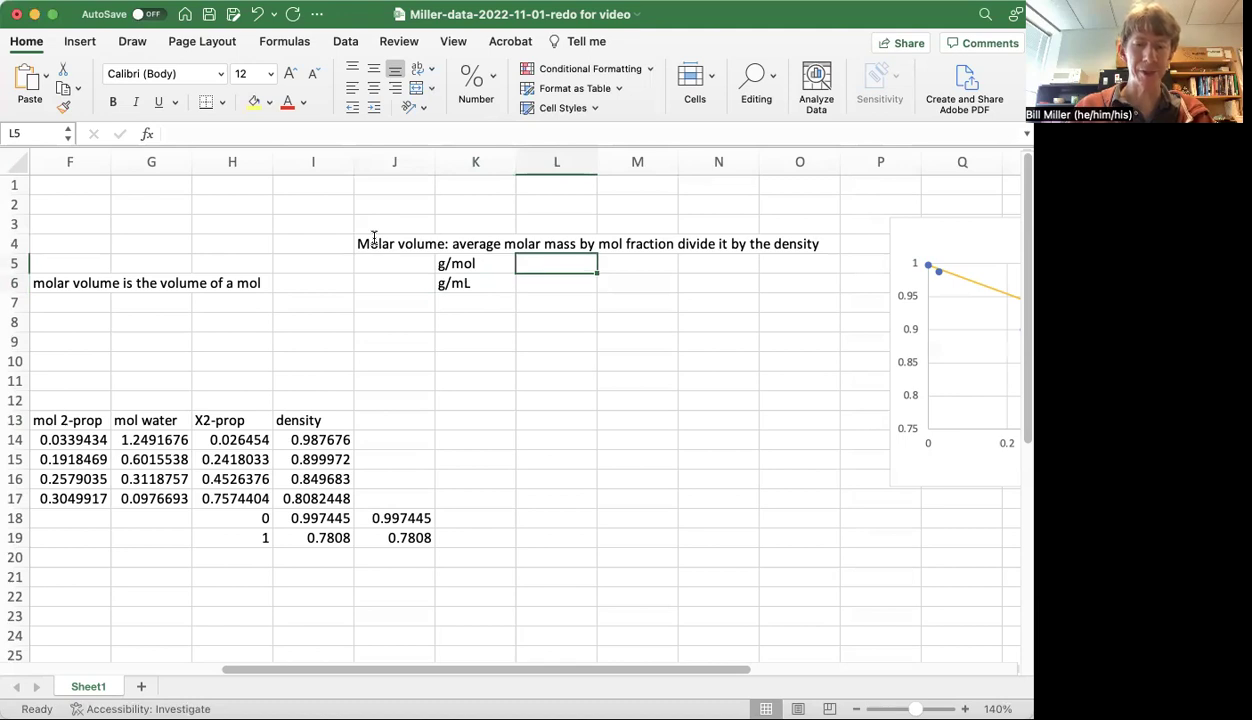
{"action": "type", "text": "mL"}
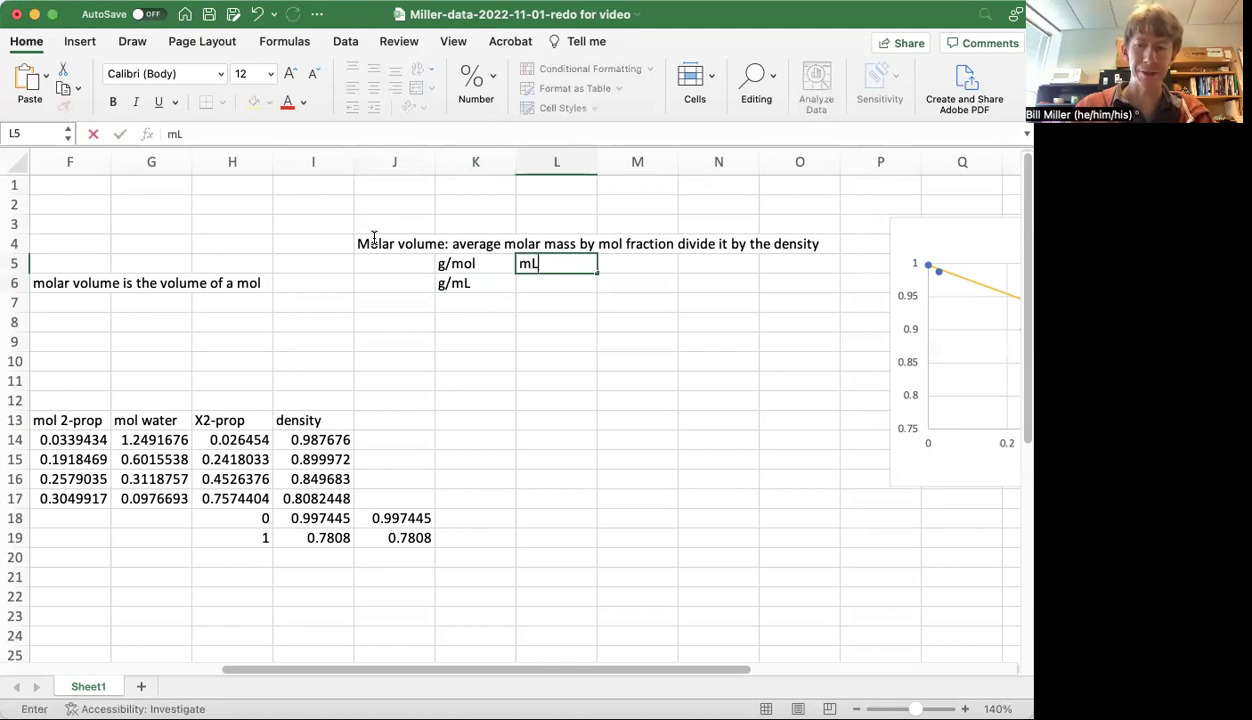
{"action": "type", "text": "/mol"}
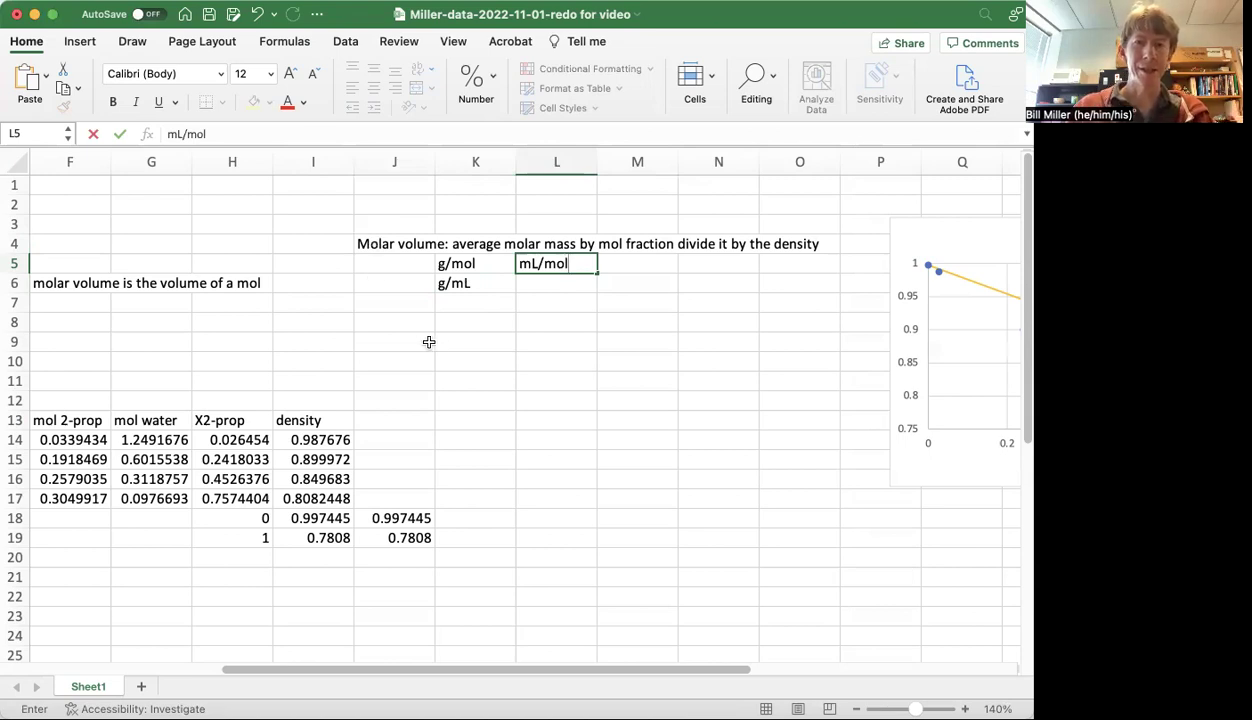
Add the column heading "Molar Volume" in cell K13 of the data table.
{"action": "left_click", "coordinate": [472, 425]}
{"action": "type", "text": "Molar Volume"}
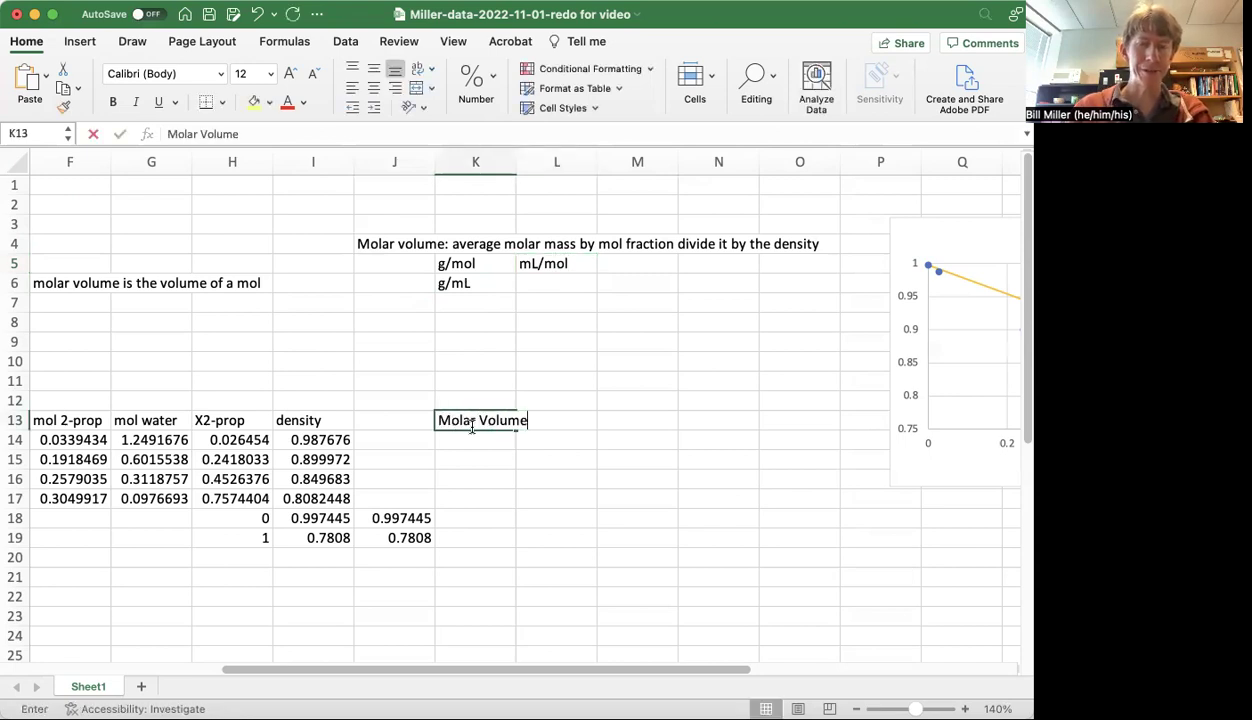
{"action": "key", "text": "Return"}
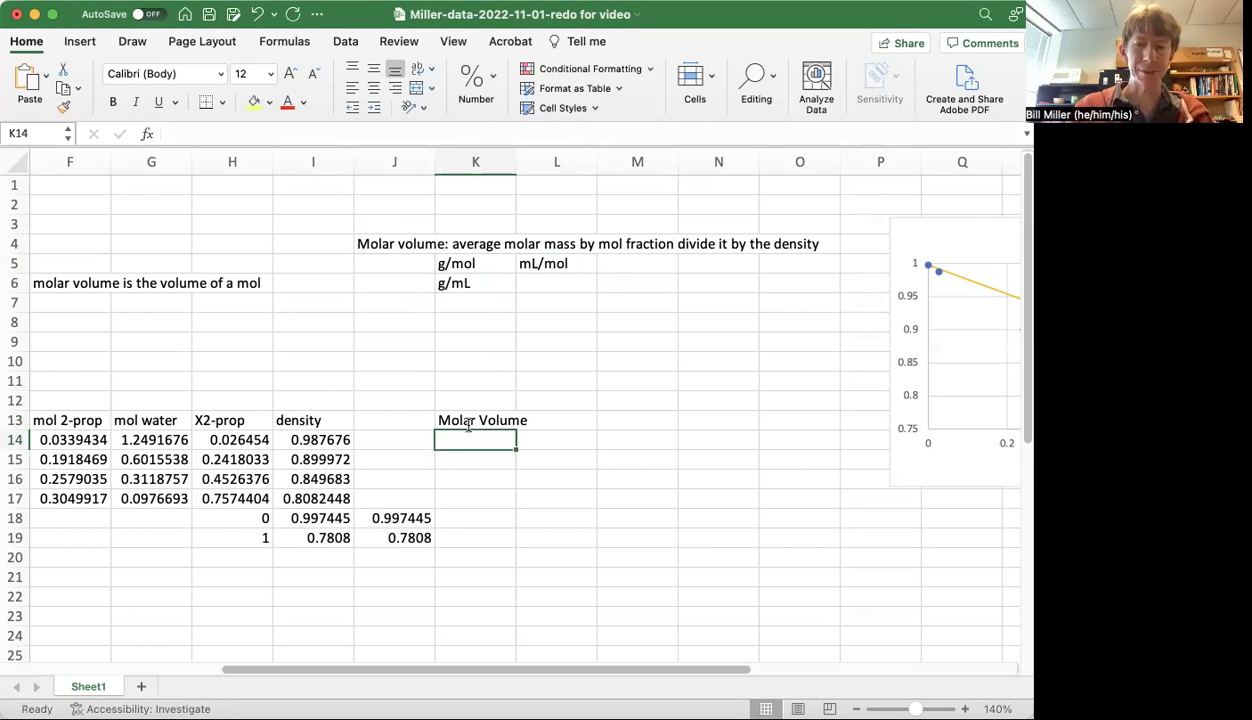
Calculate the first sample's molar volume in K14 with the formula =(H14*60.10+(1-H14)*18.02)/I14.
{"action": "type", "text": "="}
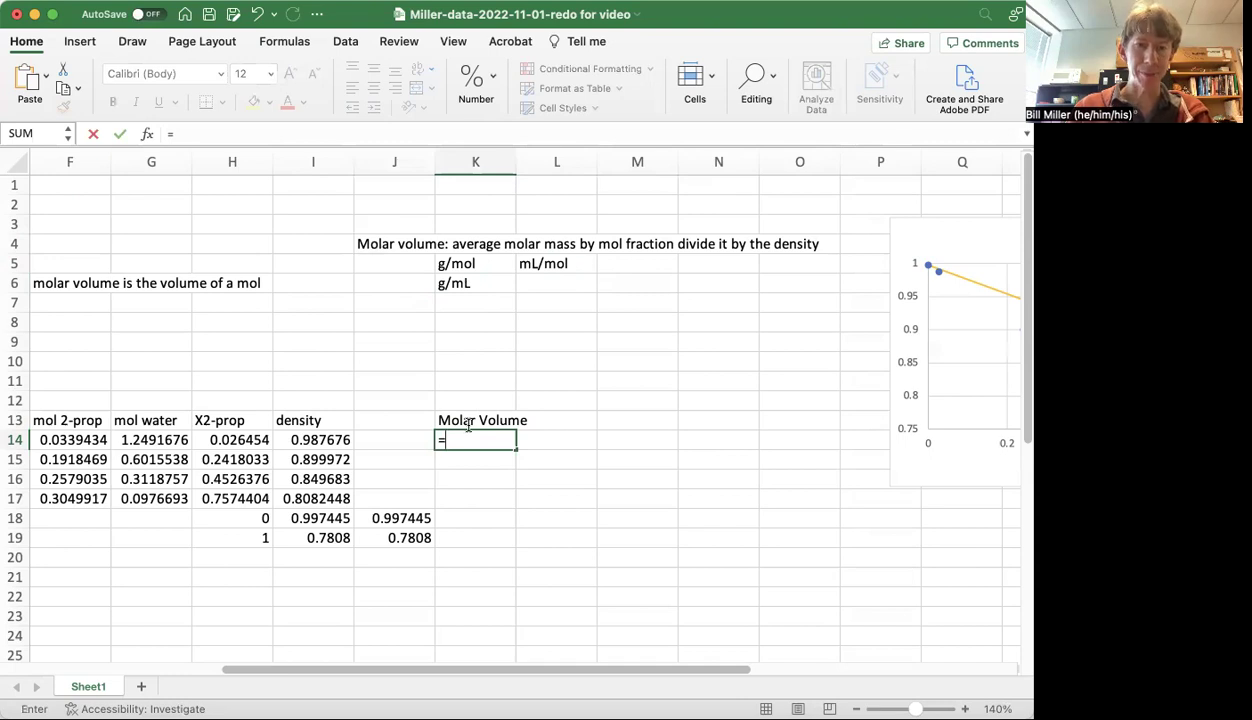
{"action": "type", "text": "("}
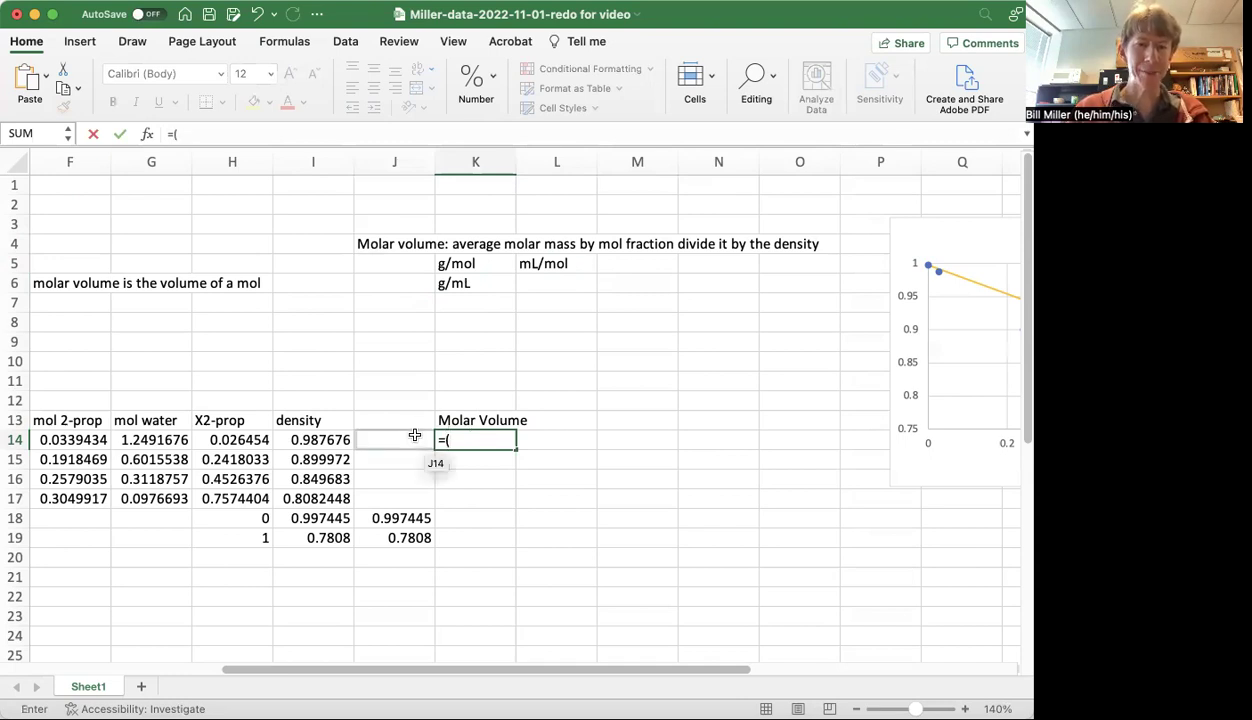
{"action": "left_click", "coordinate": [230, 441]}
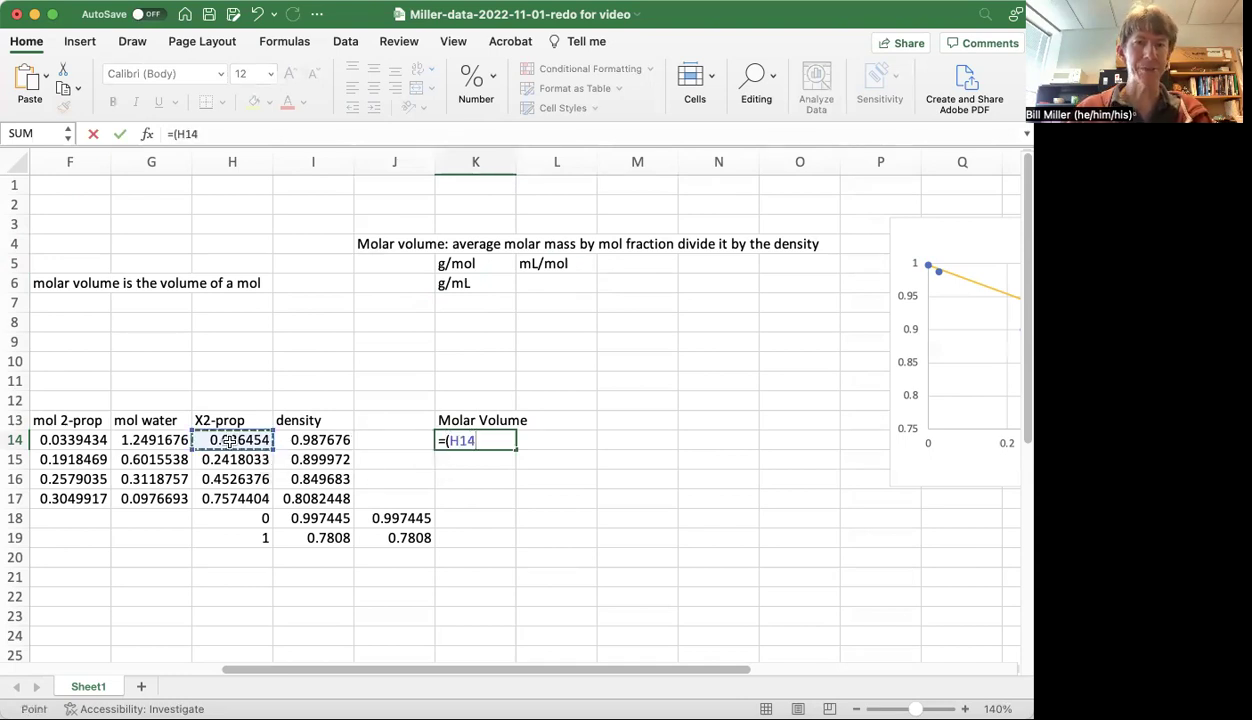
{"action": "type", "text": "*"}
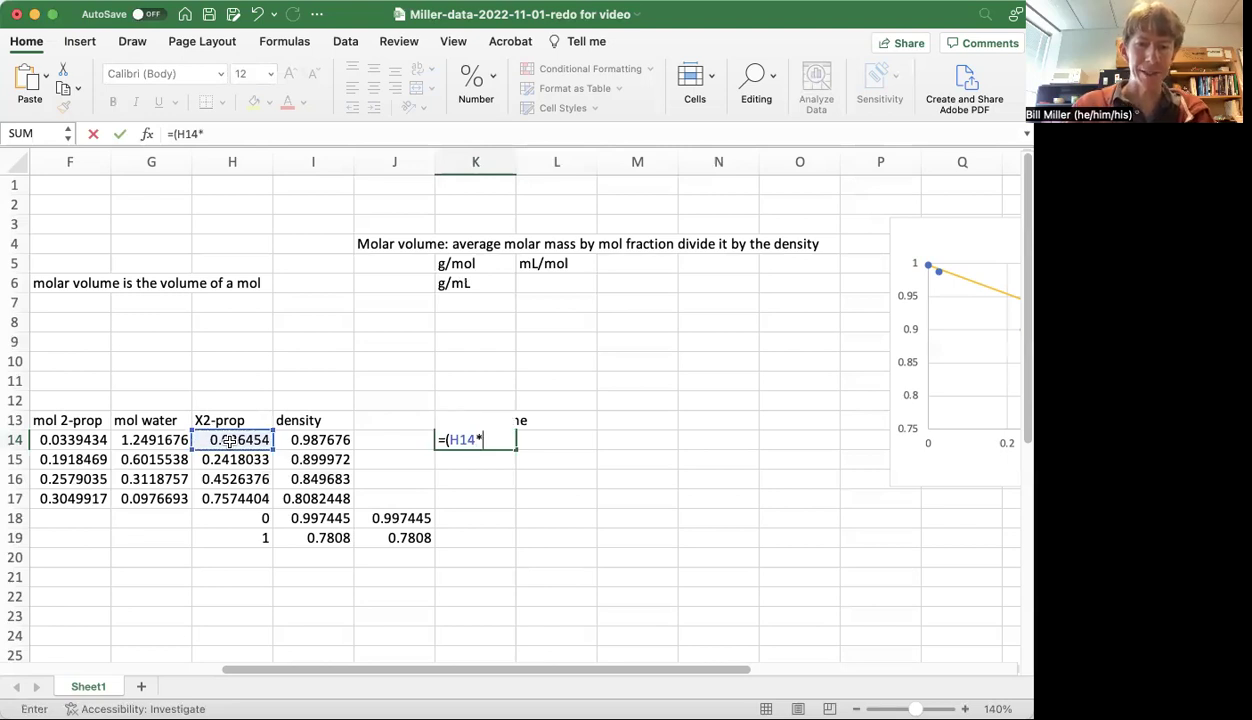
{"action": "type", "text": "60.10"}
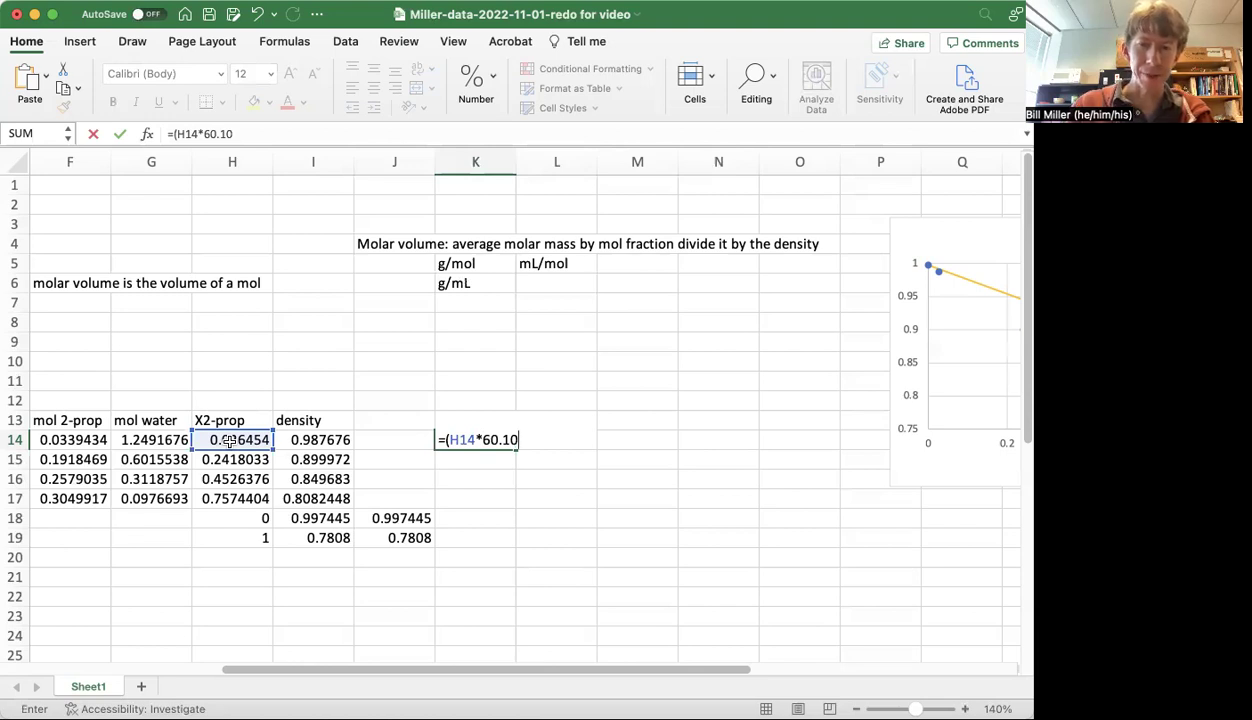
{"action": "type", "text": "+"}
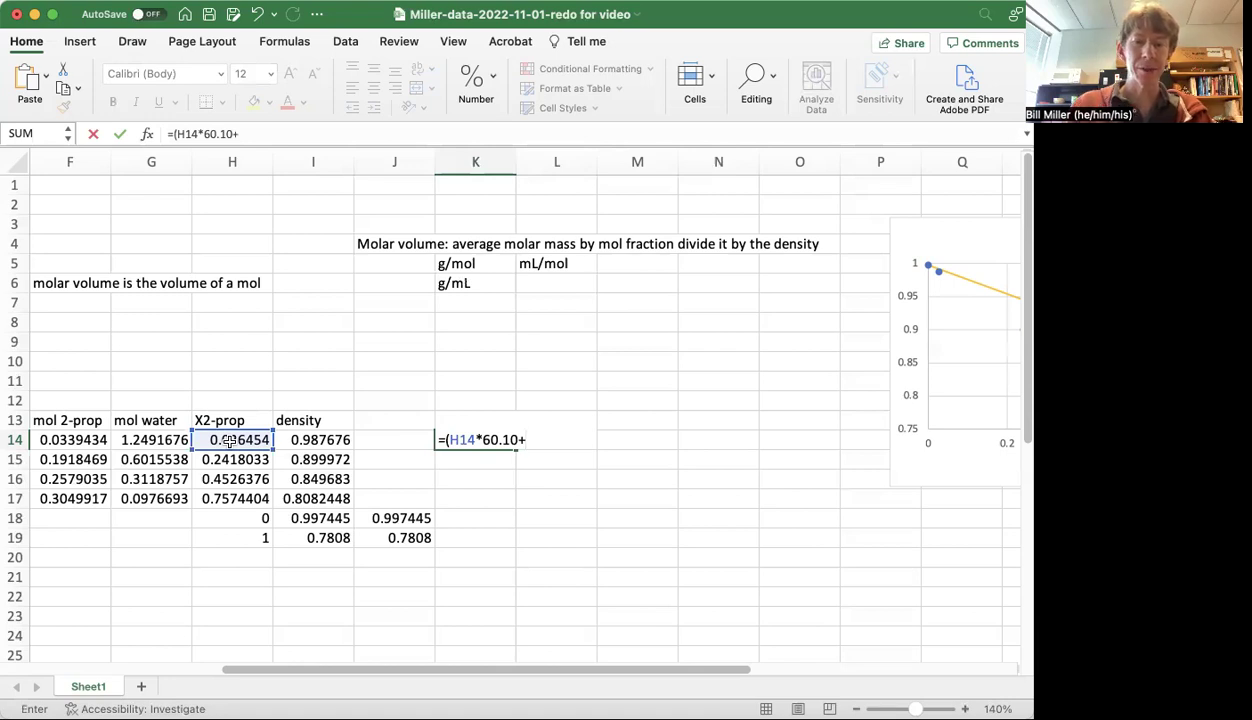
{"action": "type", "text": "(1-"}
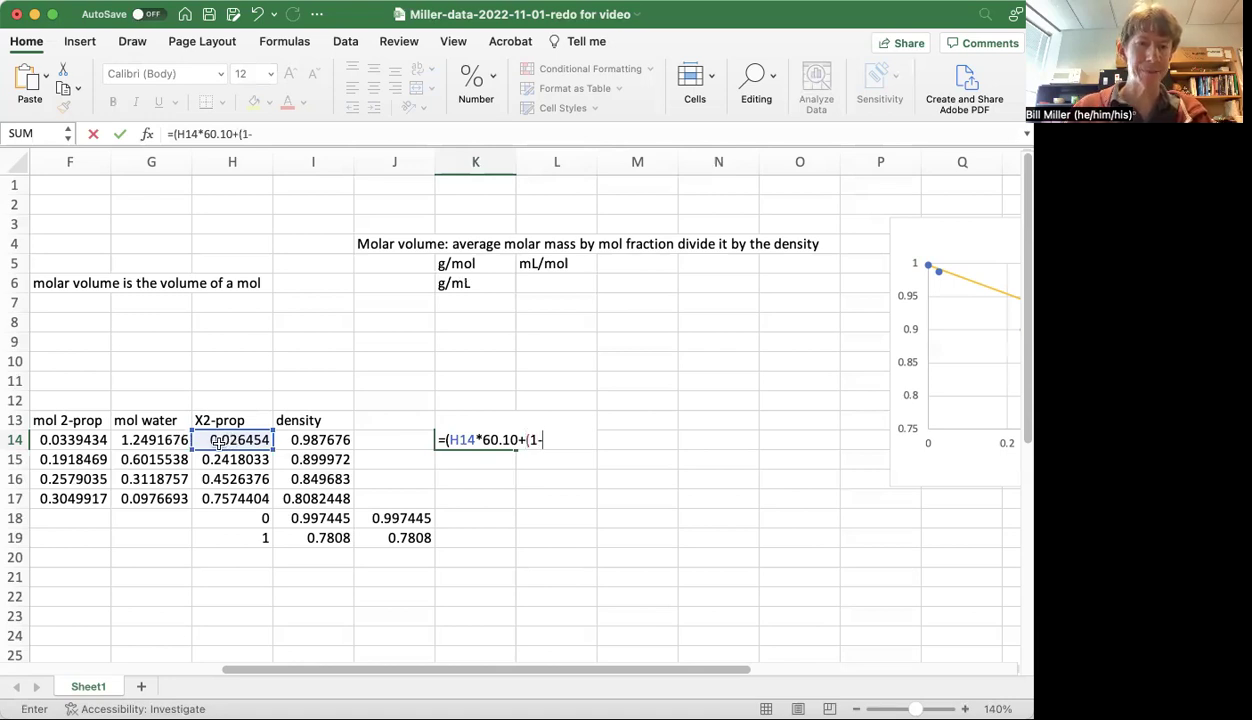
{"action": "left_click", "coordinate": [220, 441]}
{"action": "type", "text": ")"}
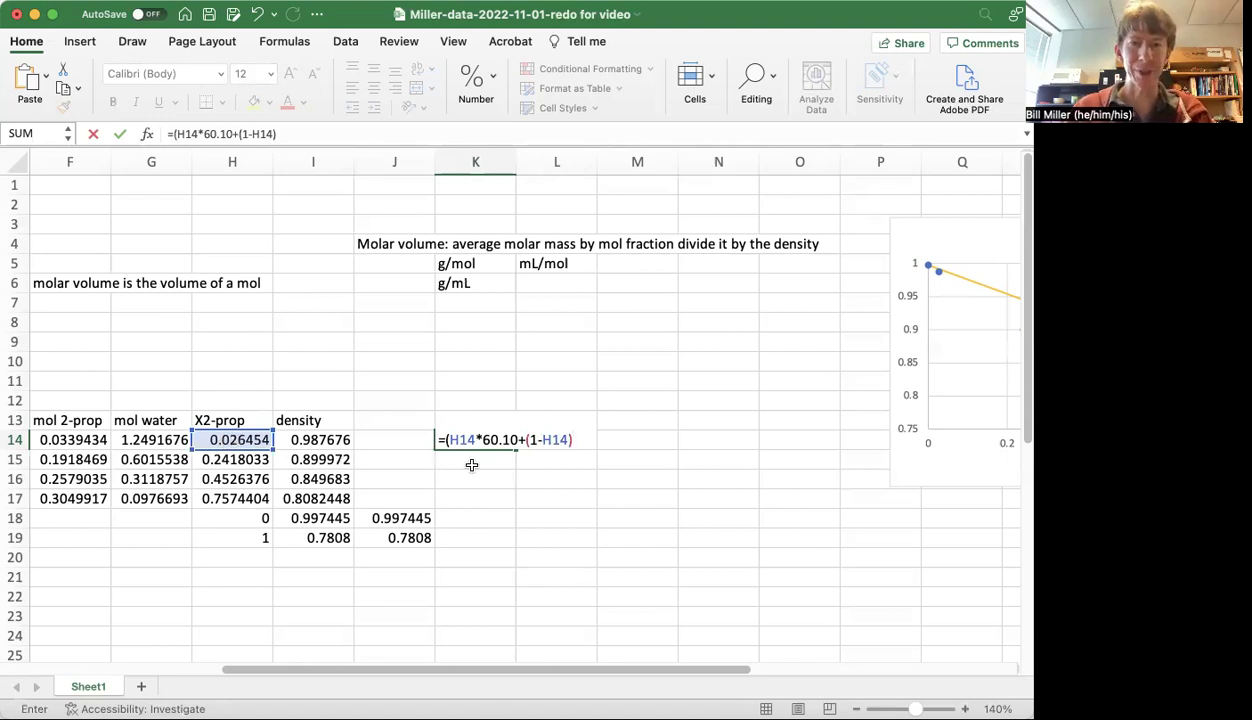
{"action": "type", "text": "*18.0"}
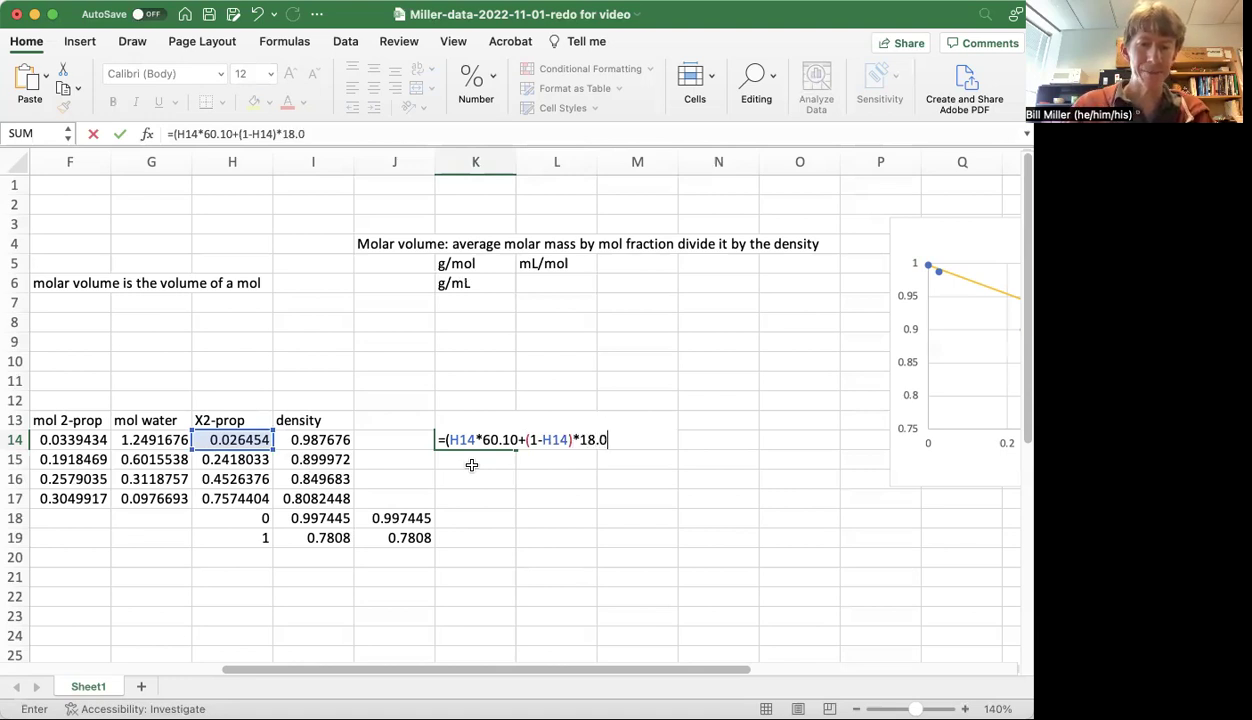
{"action": "type", "text": "2"}
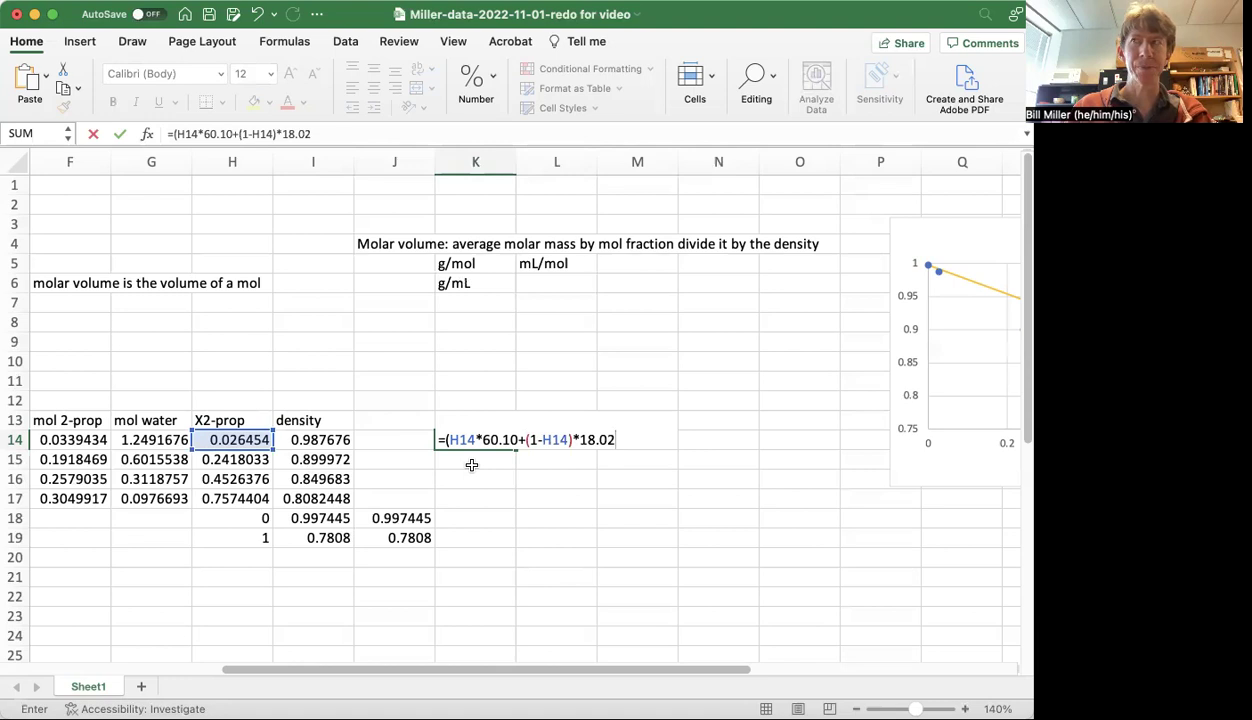
{"action": "type", "text": ")"}
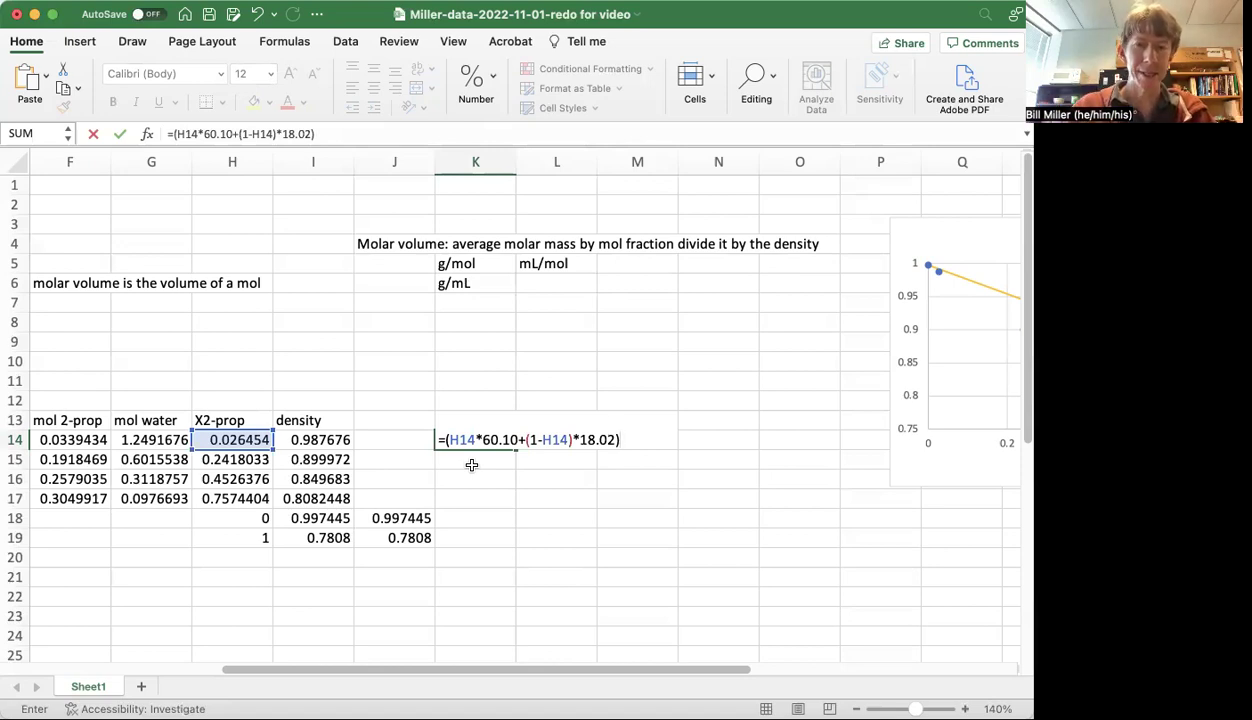
{"action": "type", "text": "/"}
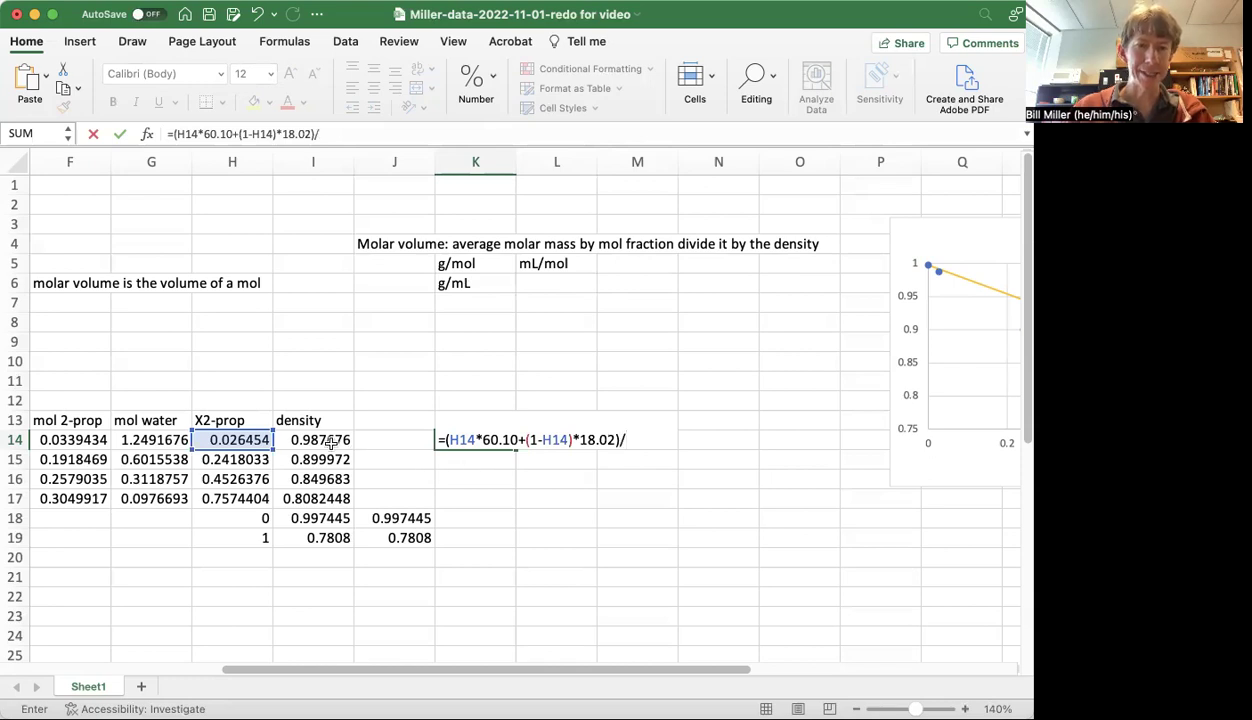
{"action": "left_click", "coordinate": [312, 440]}
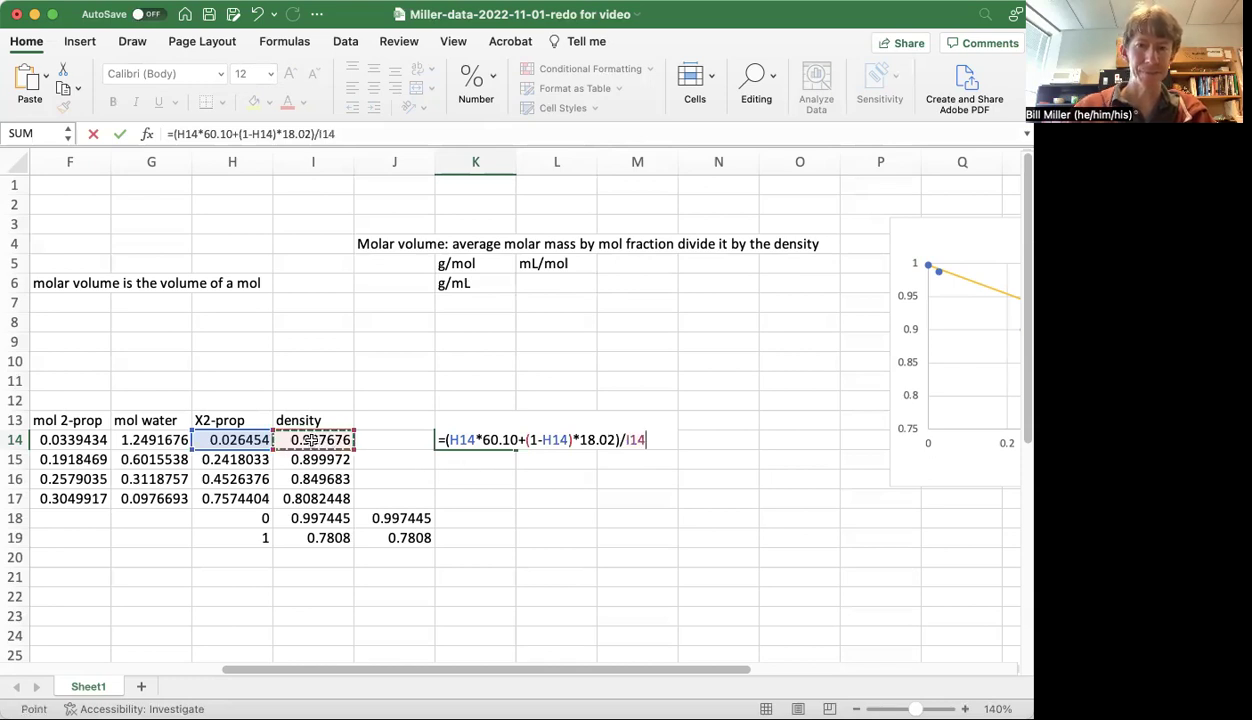
{"action": "key", "text": "Return"}
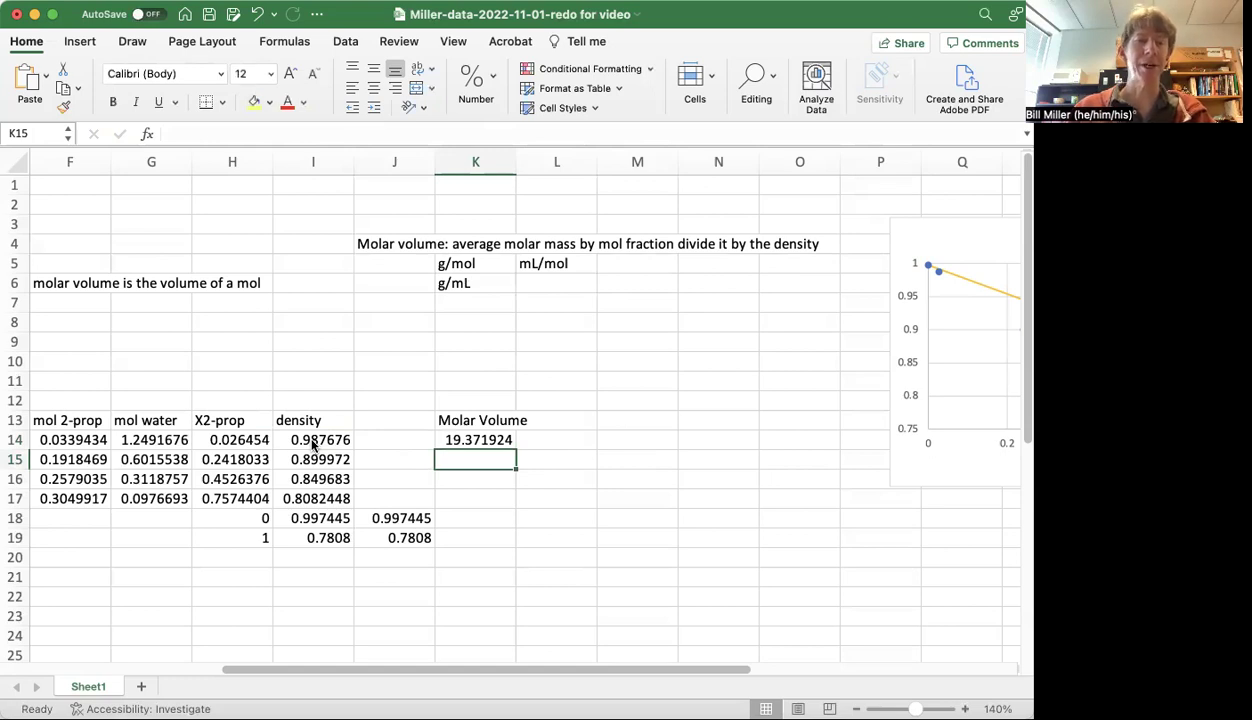
Fill the molar volume formula from K14 down through K19 for the remaining samples and the pure components.
{"action": "left_click", "coordinate": [481, 438]}
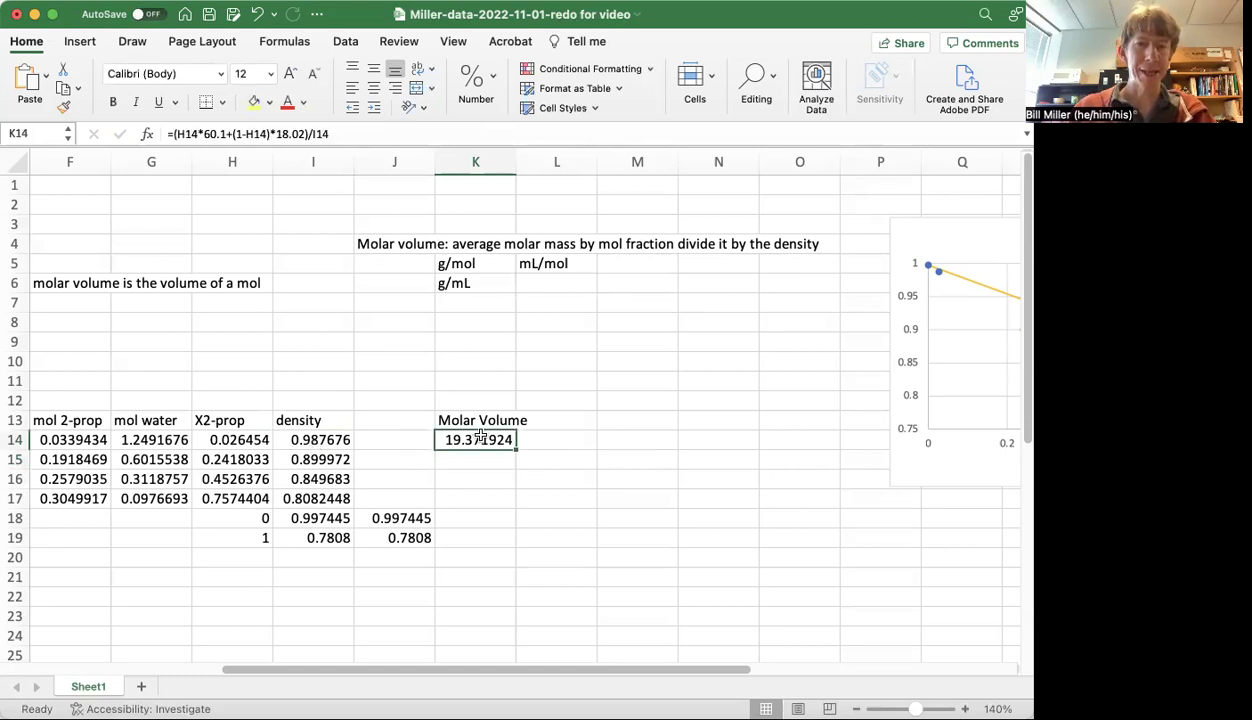
{"action": "double_click", "coordinate": [481, 438]}
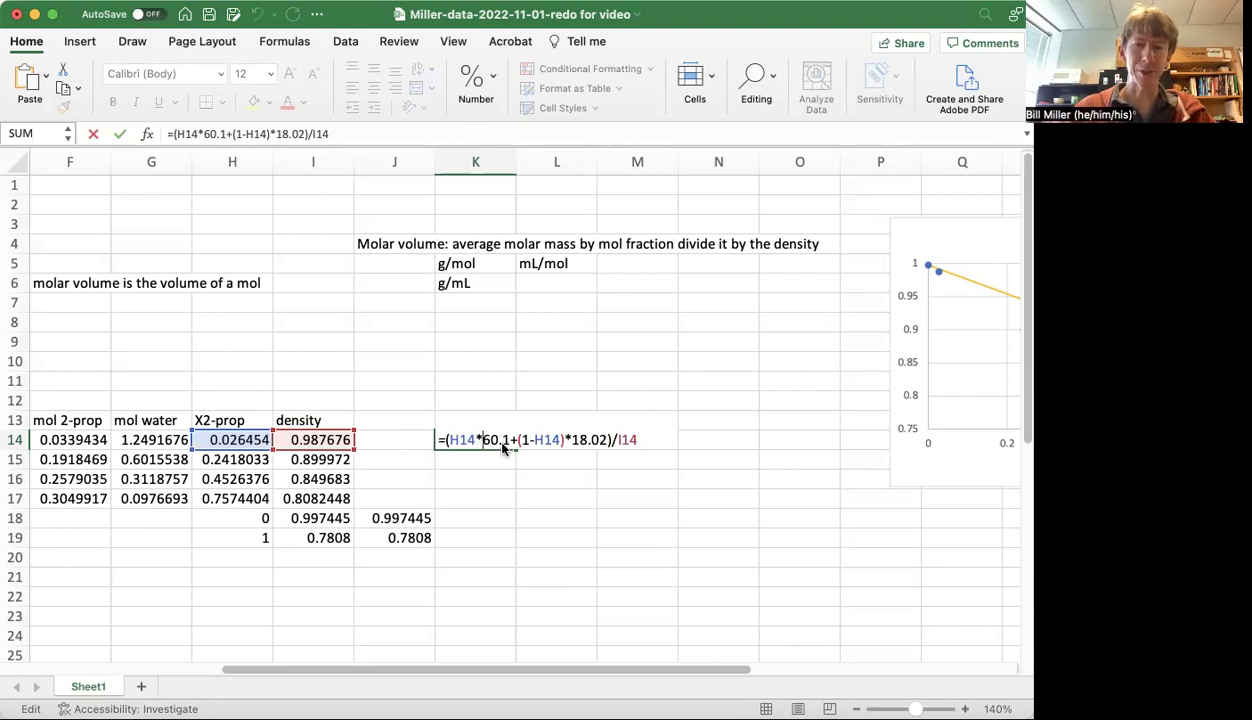
{"action": "key", "text": "Return"}
{"action": "left_click", "coordinate": [492, 440]}
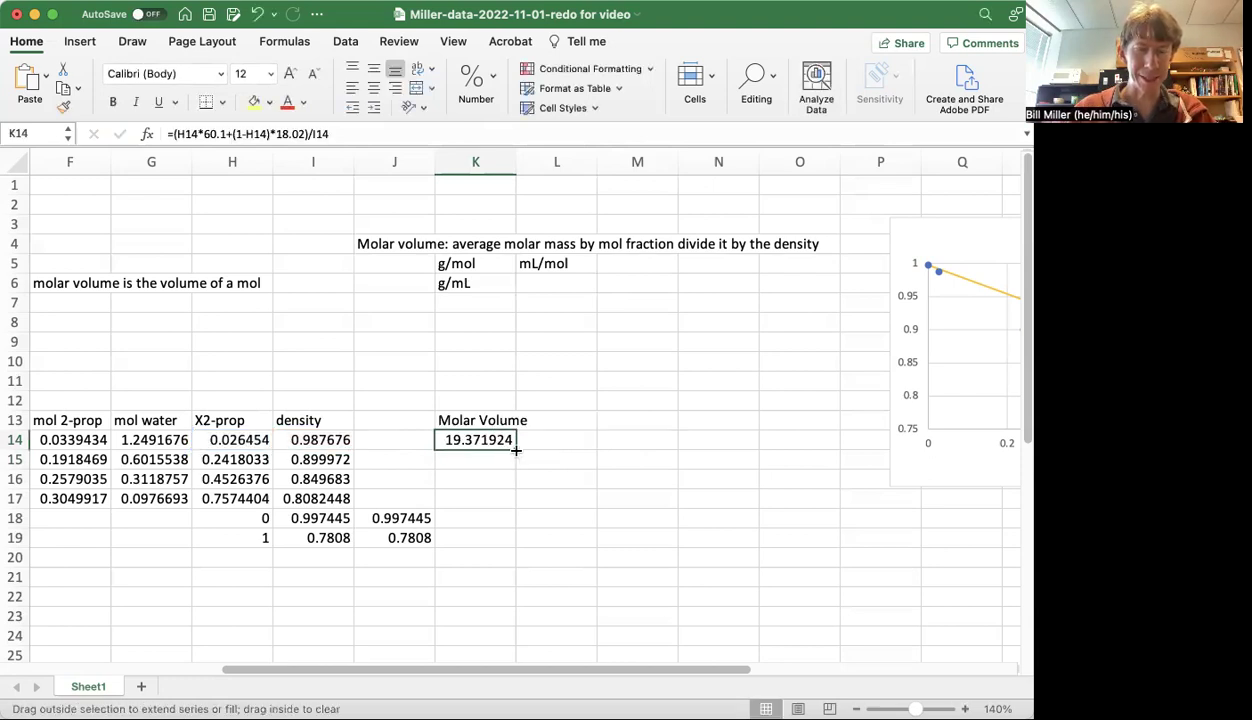
{"action": "left_click_drag", "start_coordinate": [515, 450], "coordinate": [520, 547]}
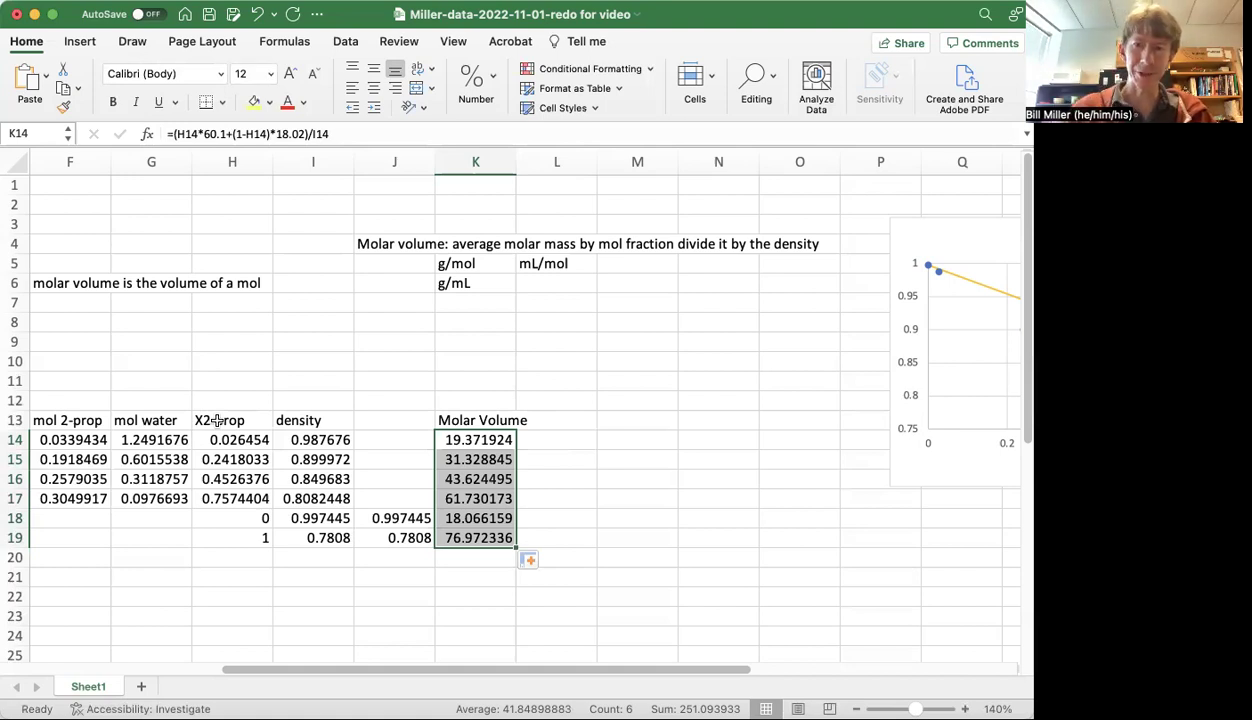
Nudge the density chart slightly toward the data table and add the column heading "Excess Molar Volume" in L13.
{"action": "mouse_move", "coordinate": [897, 238]}
{"action": "left_mouse_down"}
{"action": "mouse_move", "coordinate": [692, 211]}
{"action": "mouse_move", "coordinate": [879, 230]}
{"action": "left_mouse_up"}
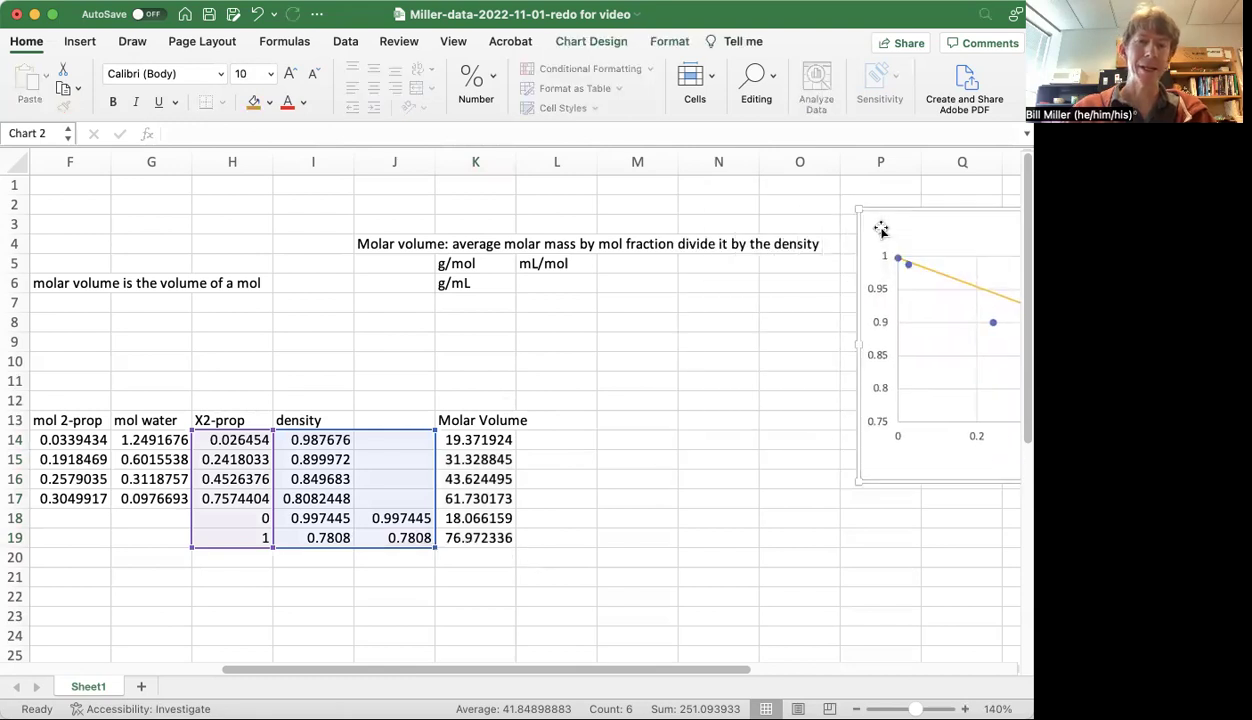
{"action": "left_click", "coordinate": [567, 419]}
{"action": "type", "text": "M"}
{"action": "key", "text": "BackSpace"}
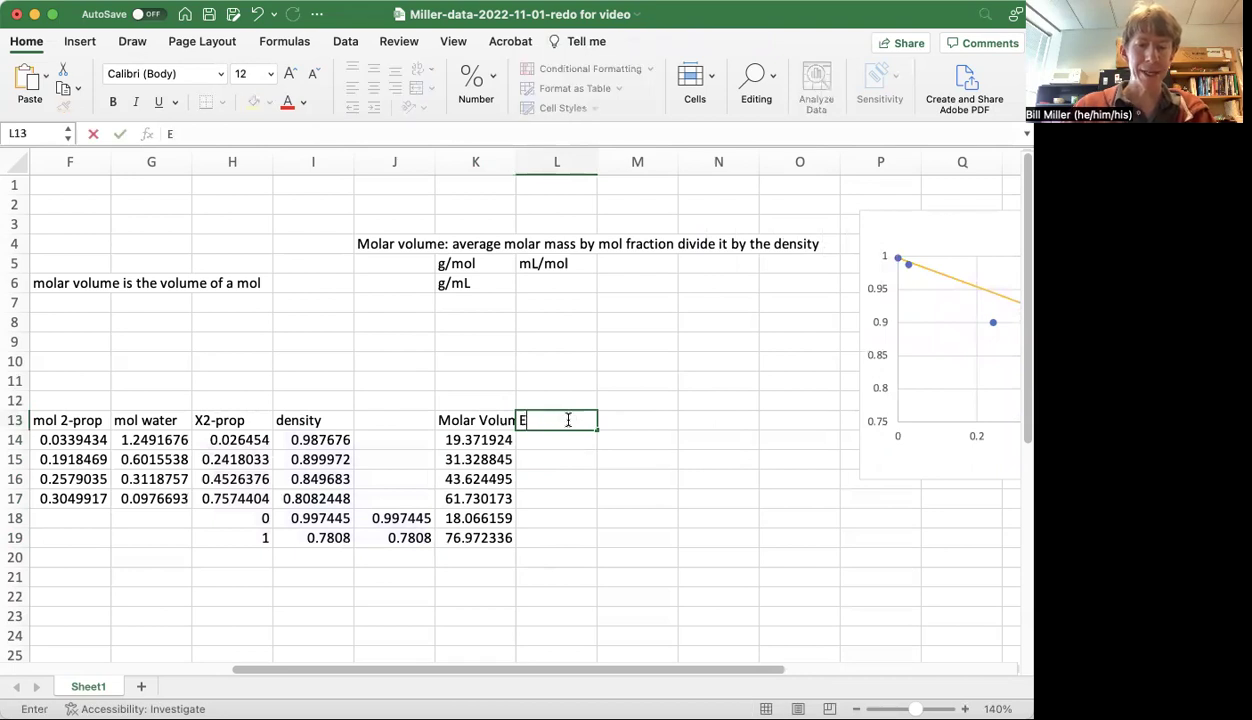
{"action": "type", "text": "Excess Molar Volume"}
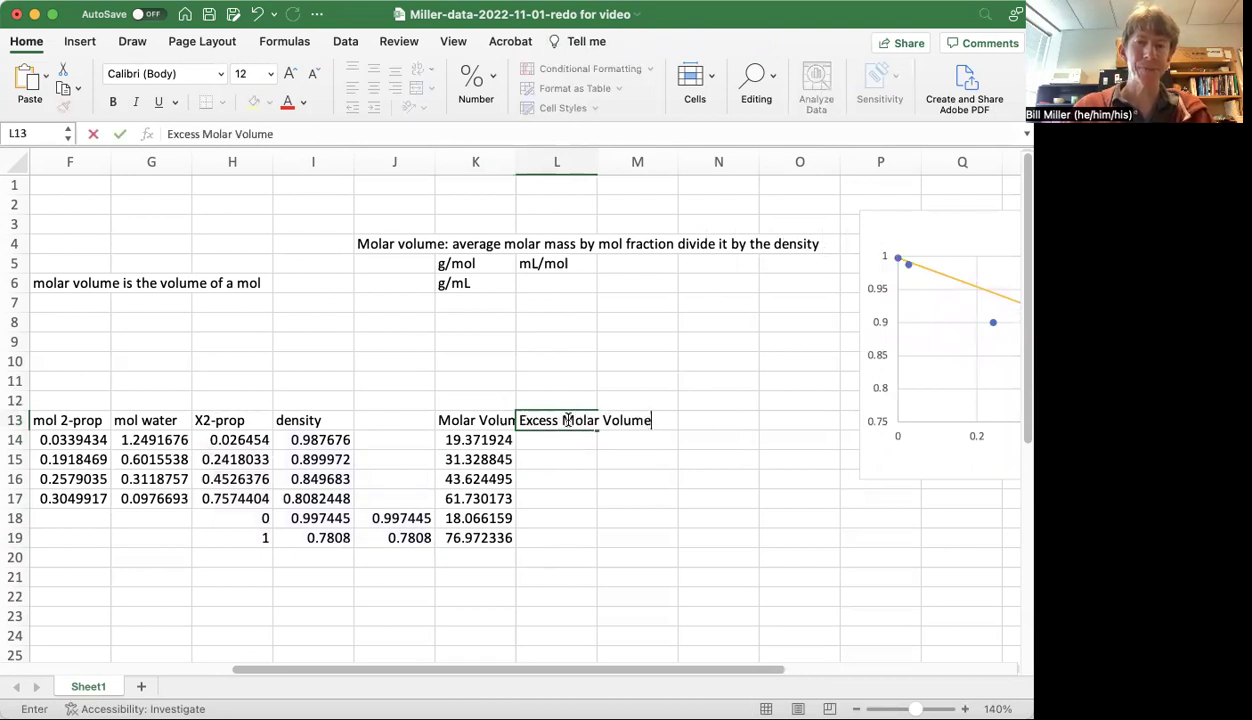
{"action": "key", "text": "Return"}
Write the note "Excess Molar Volume: difference between the molar volume and the ideal molar" in cell J7.
{"action": "left_click", "coordinate": [374, 301]}
{"action": "type", "text": "Excess Mo"}
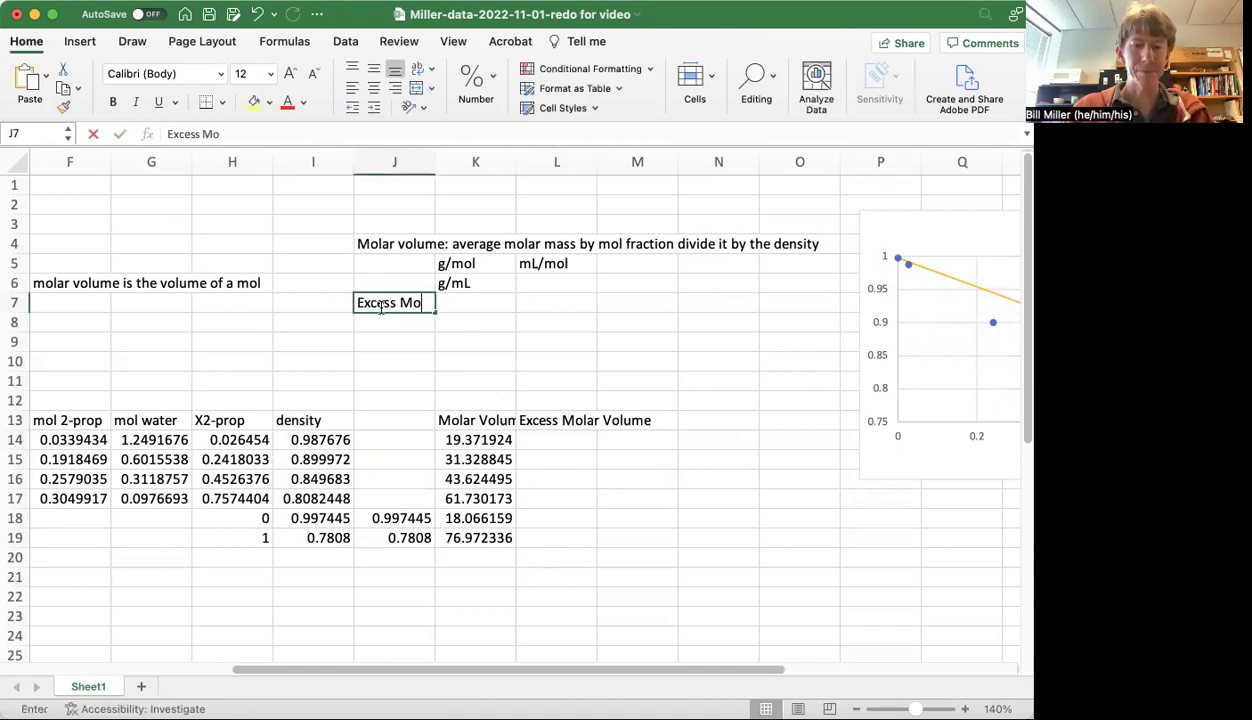
{"action": "type", "text": "lar Volume: "}
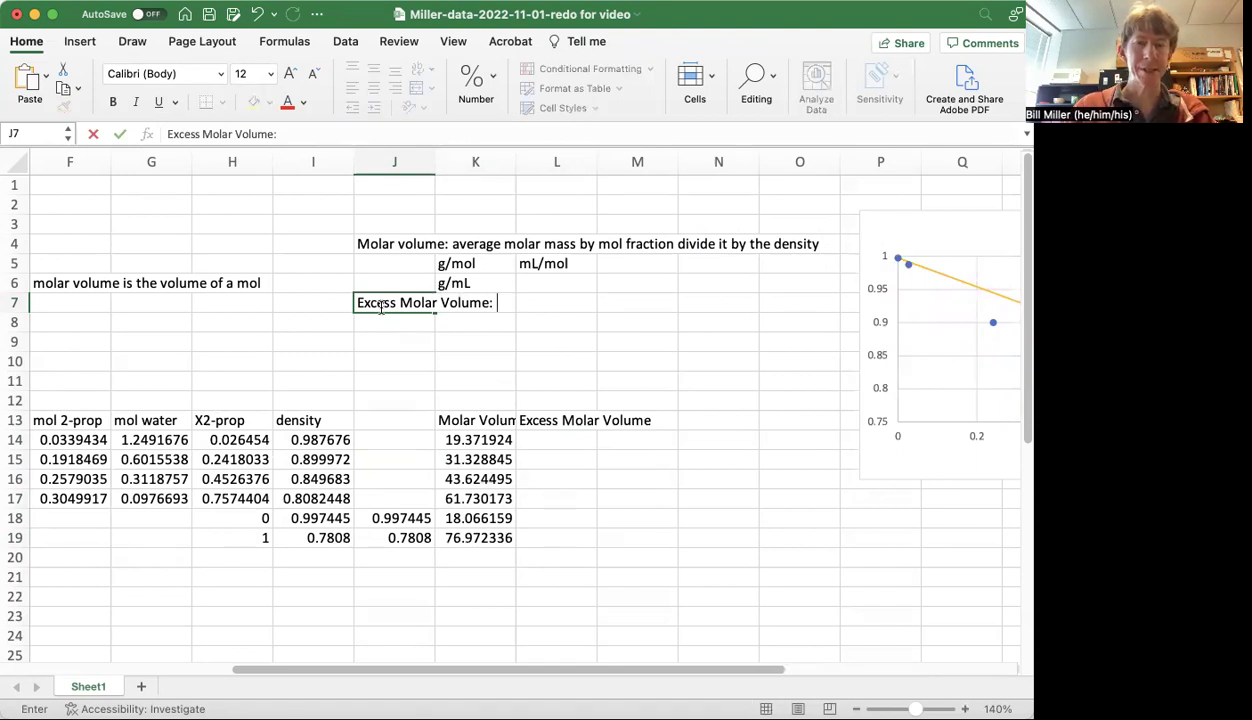
{"action": "type", "text": "difference "}
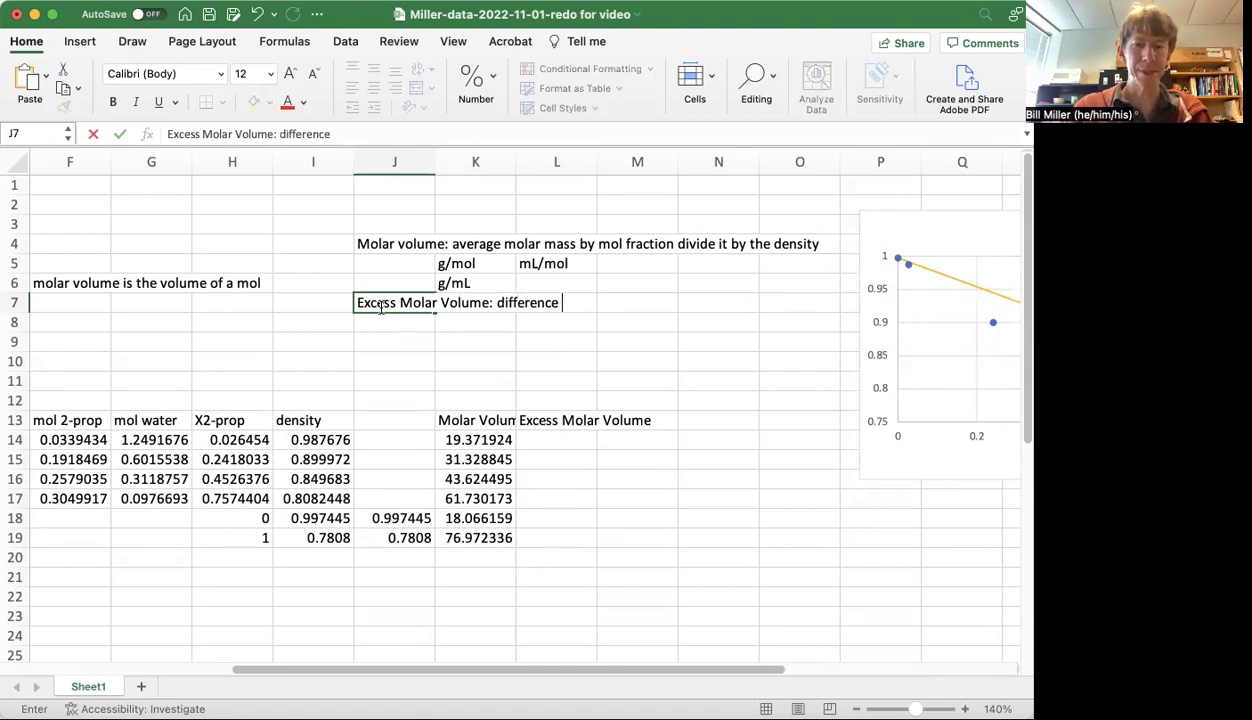
{"action": "type", "text": "between the molar volume and the ideal"}
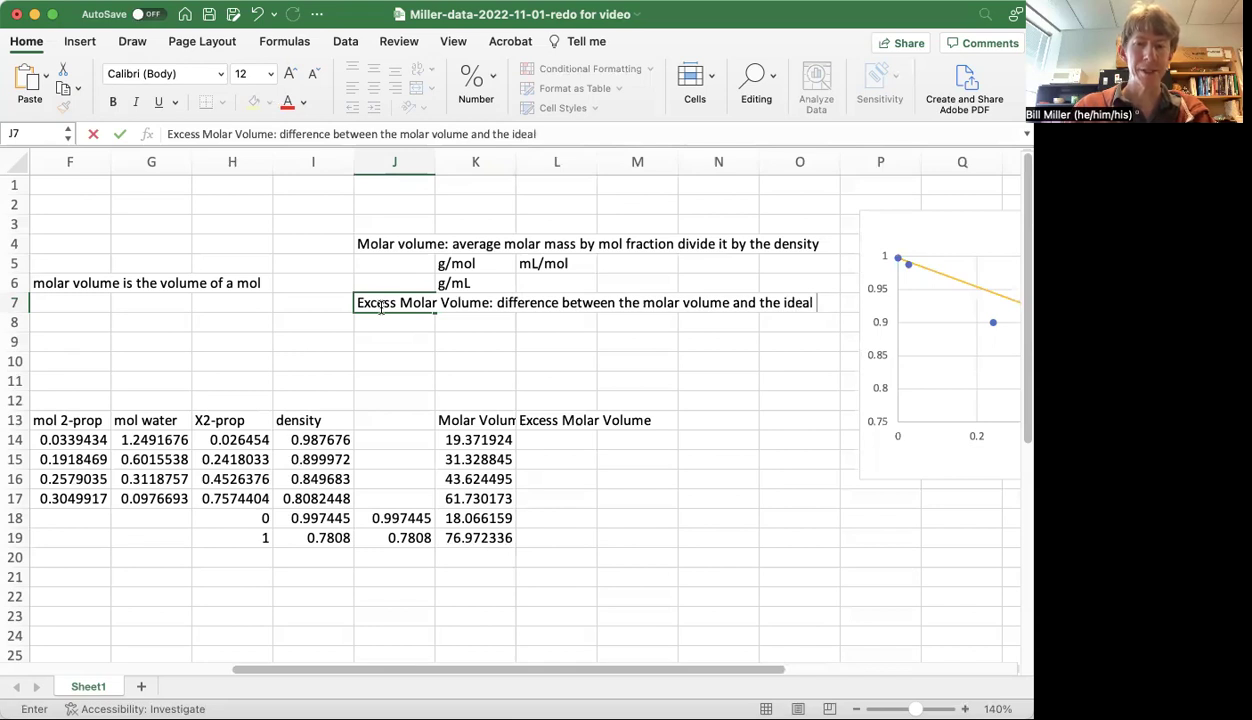
{"action": "type", "text": " molar"}
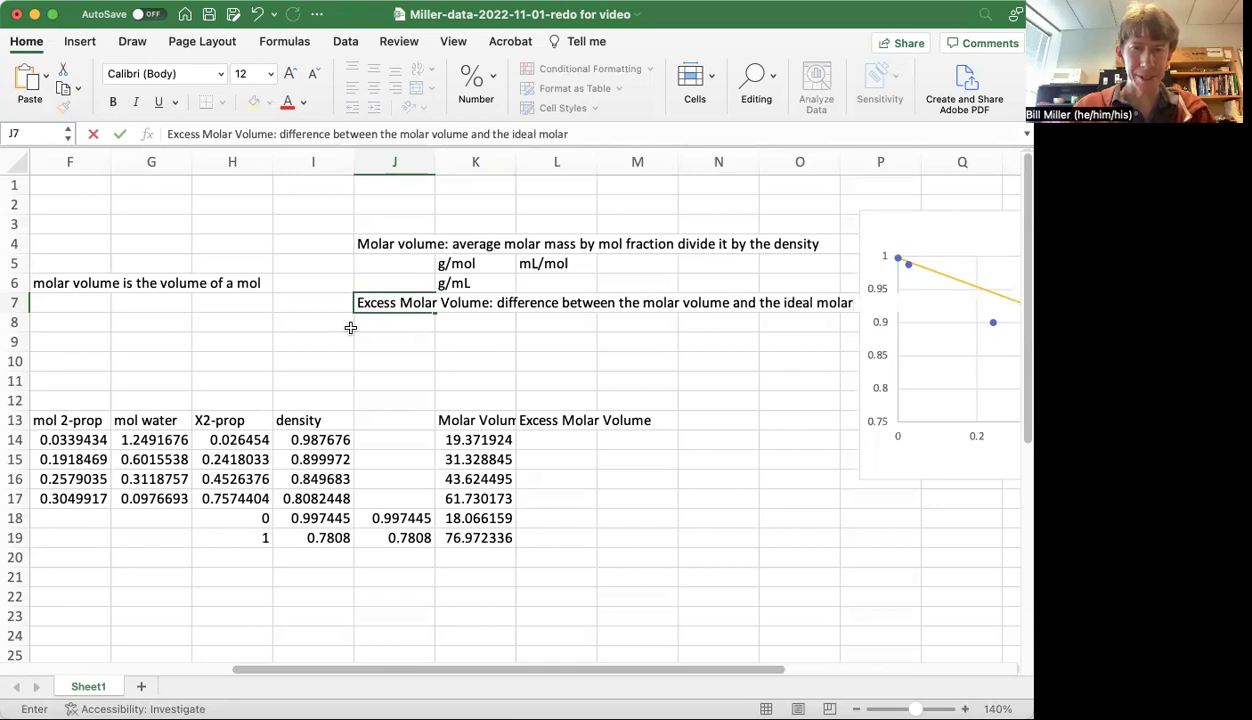
In the J7 note, insert "measured" before "molar volume" and finish the sentence with "volume".
{"action": "double_click", "coordinate": [398, 305]}
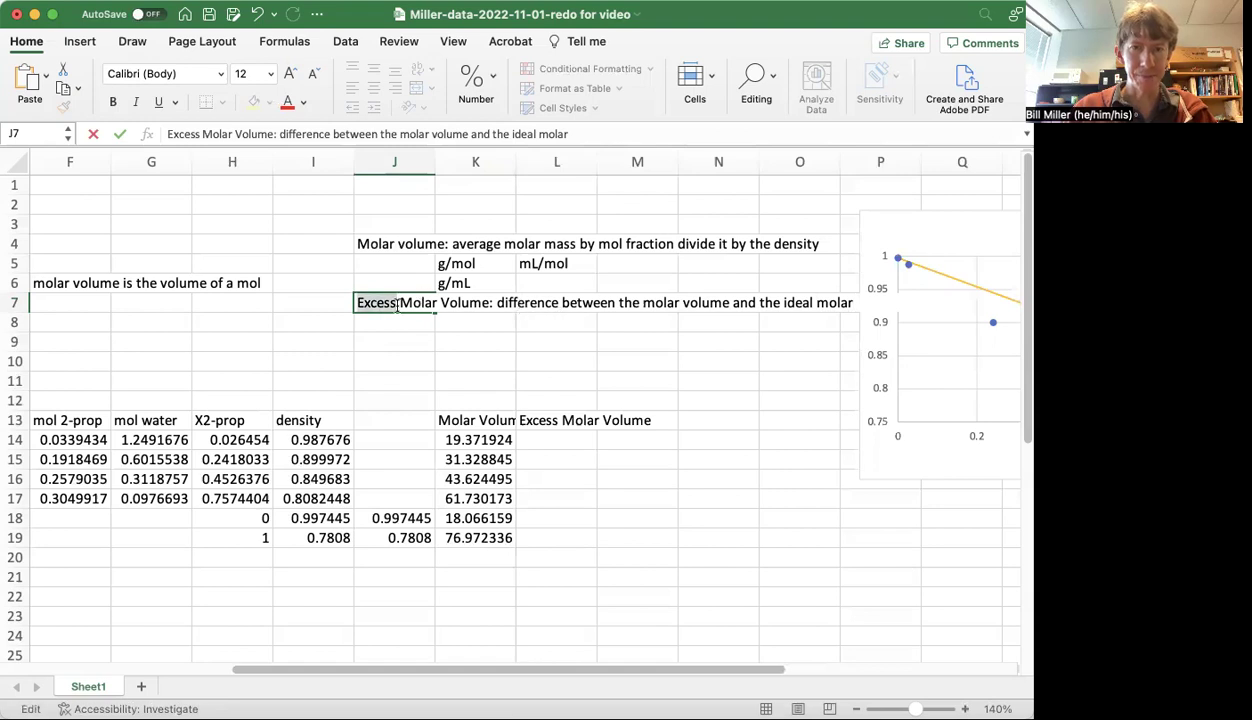
{"action": "left_click", "coordinate": [641, 305]}
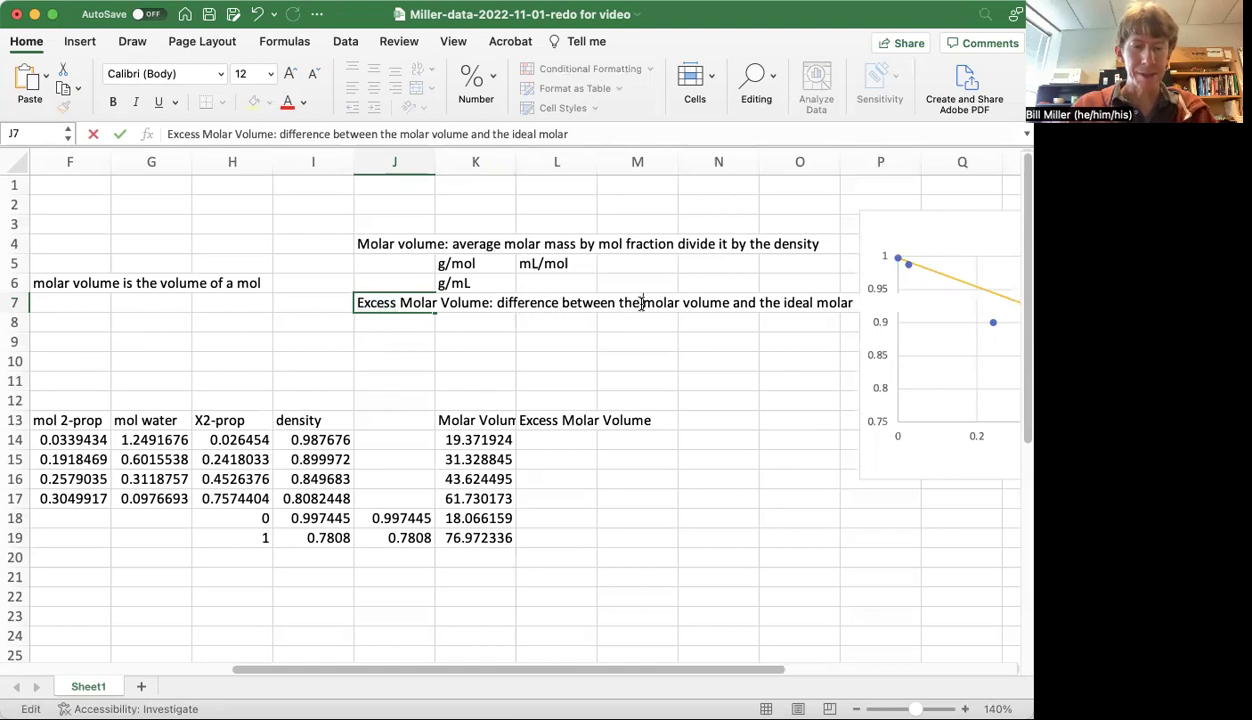
{"action": "type", "text": "meas"}
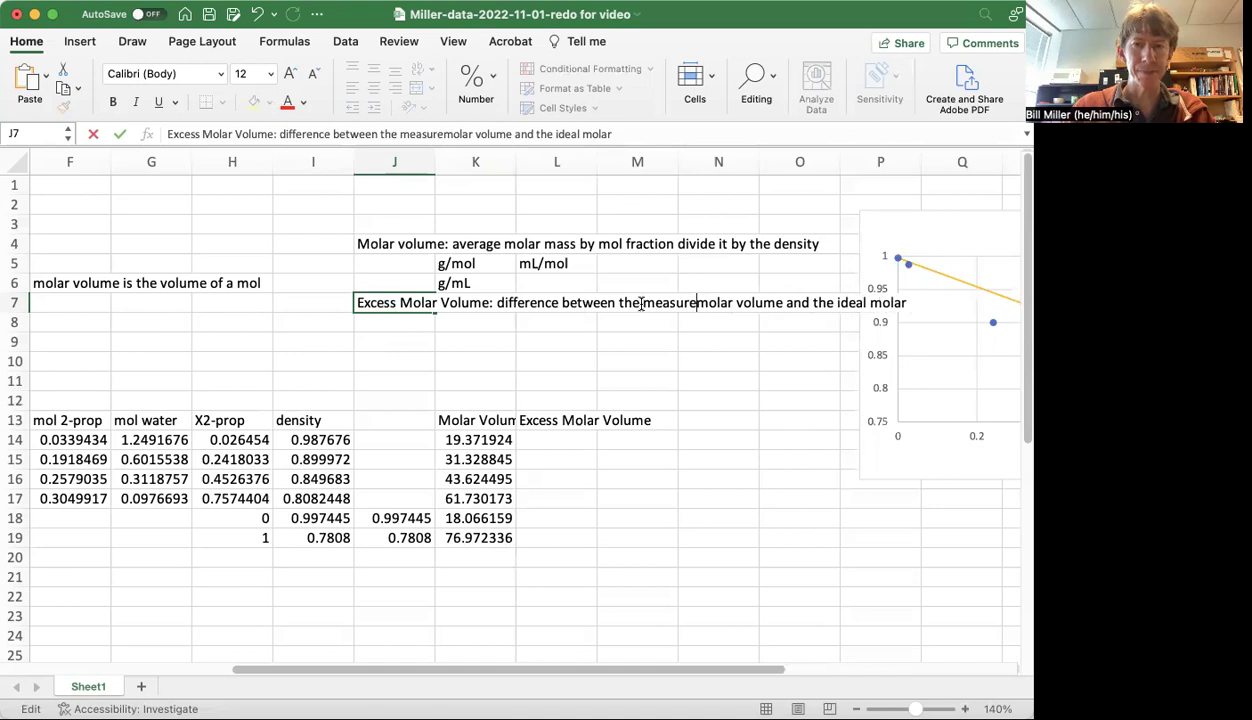
{"action": "type", "text": "d"}
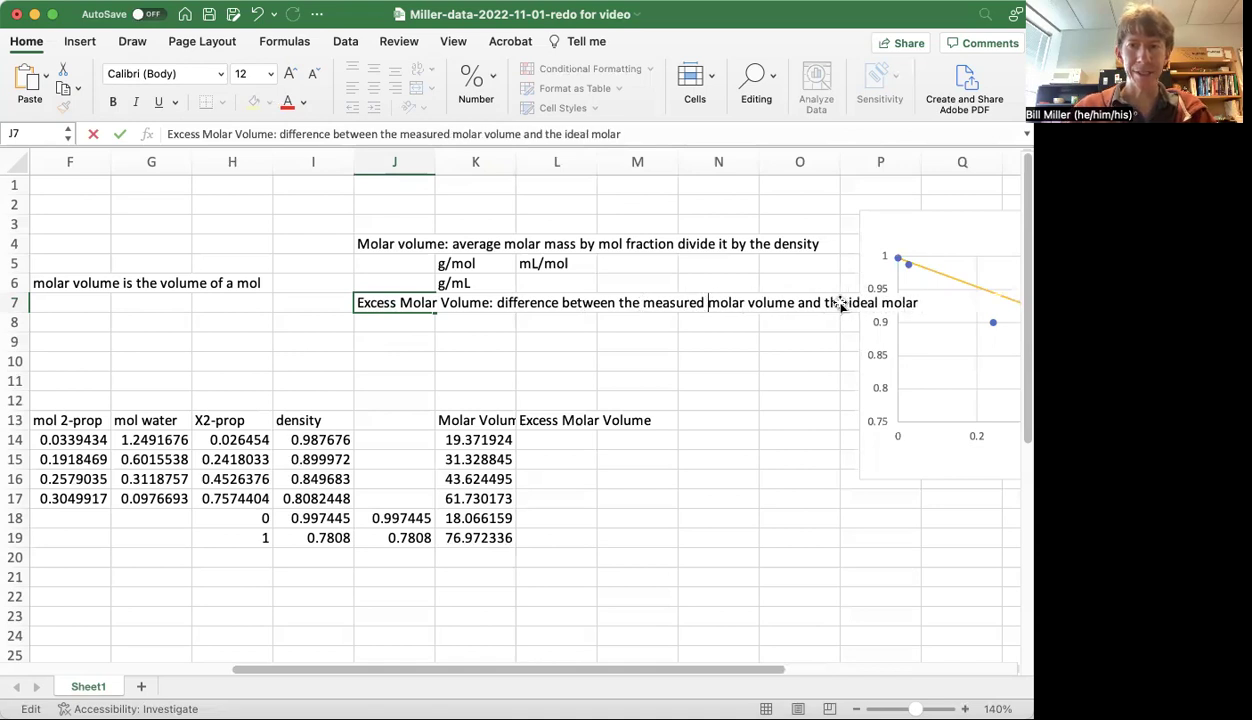
{"action": "left_click", "coordinate": [639, 135]}
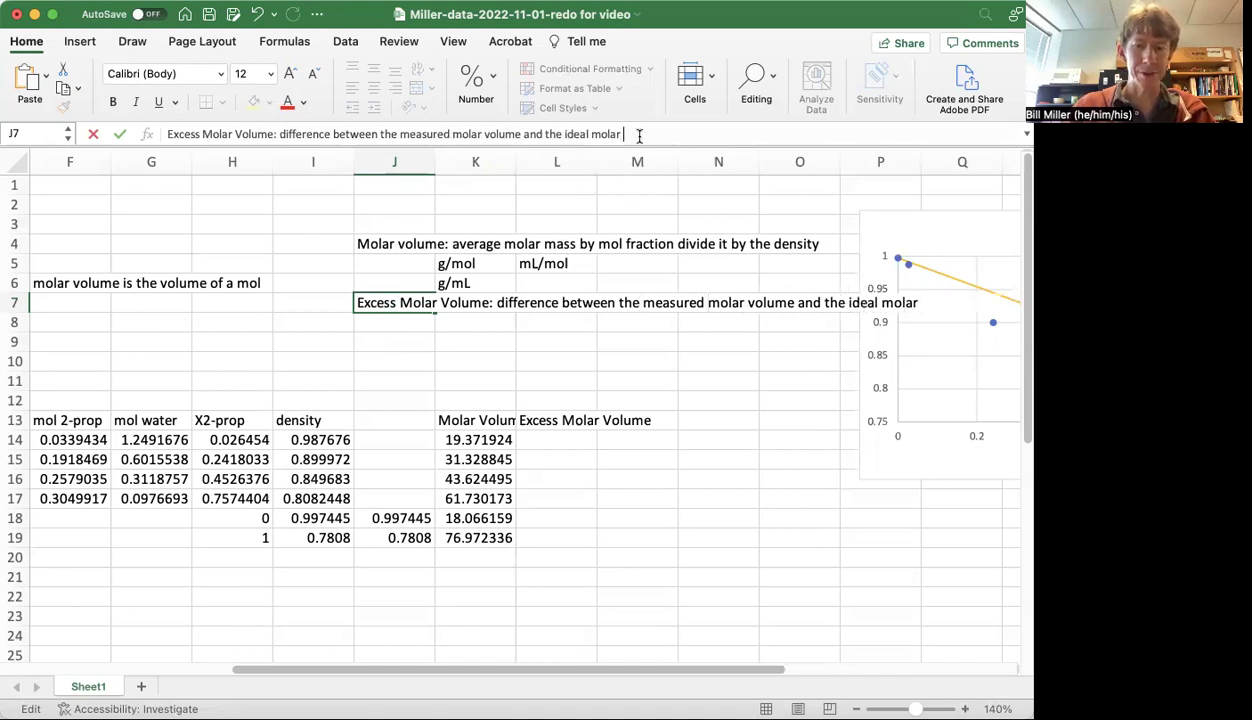
{"action": "type", "text": "volume"}
{"action": "key", "text": "Return"}
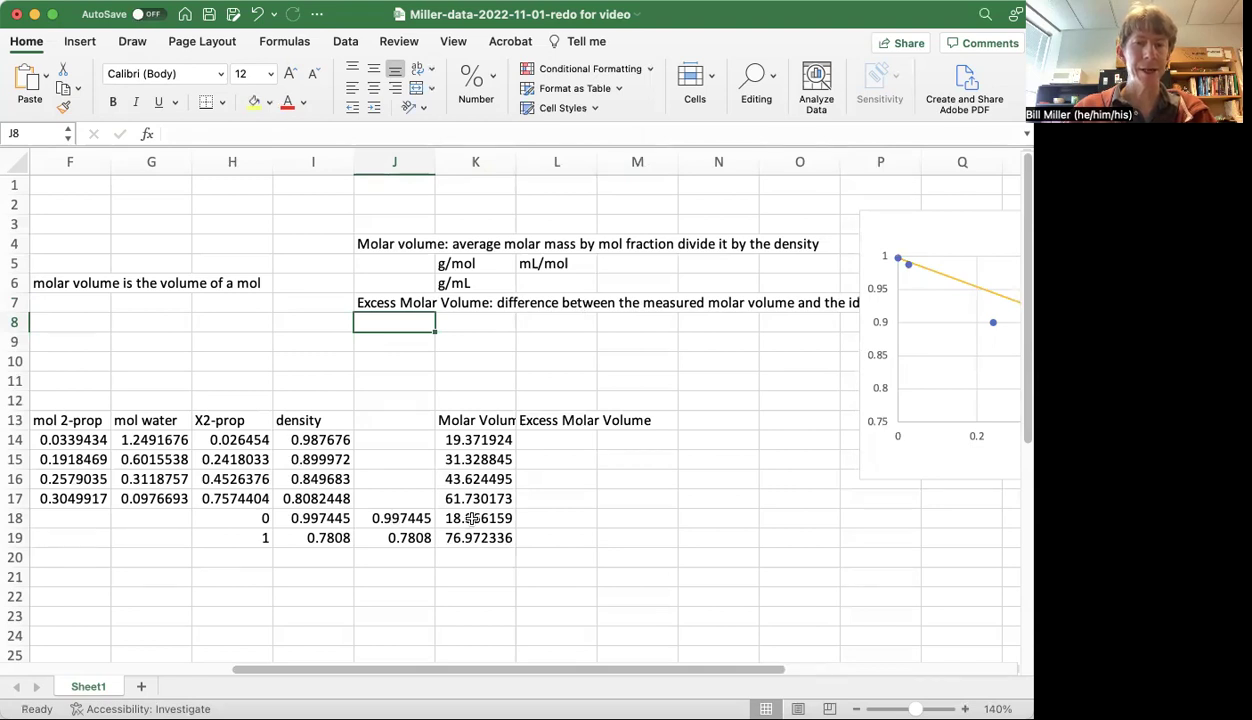
Examine the pure water and pure 2-propanol rows and their molar volumes in K18 and K19.
{"action": "left_click_drag", "start_coordinate": [462, 510], "coordinate": [462, 530]}
{"action": "left_click", "coordinate": [260, 518]}
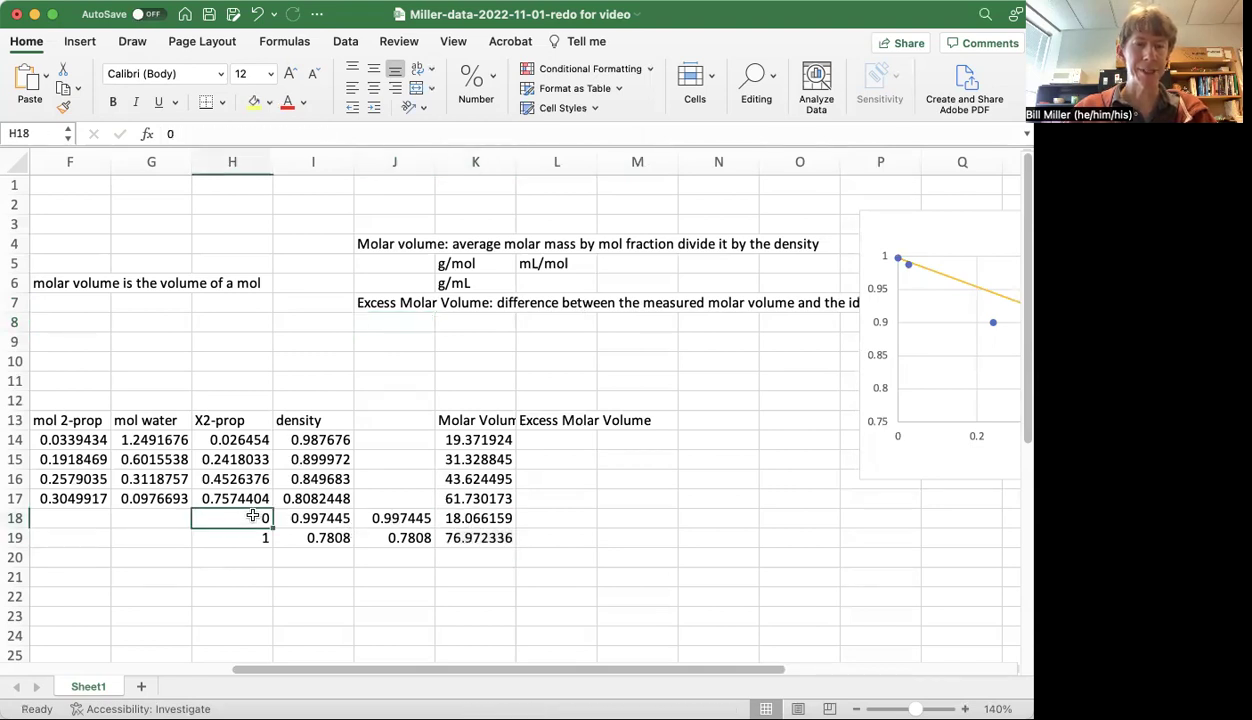
{"action": "type", "text": "0"}
{"action": "left_click_drag", "start_coordinate": [260, 518], "coordinate": [441, 518]}
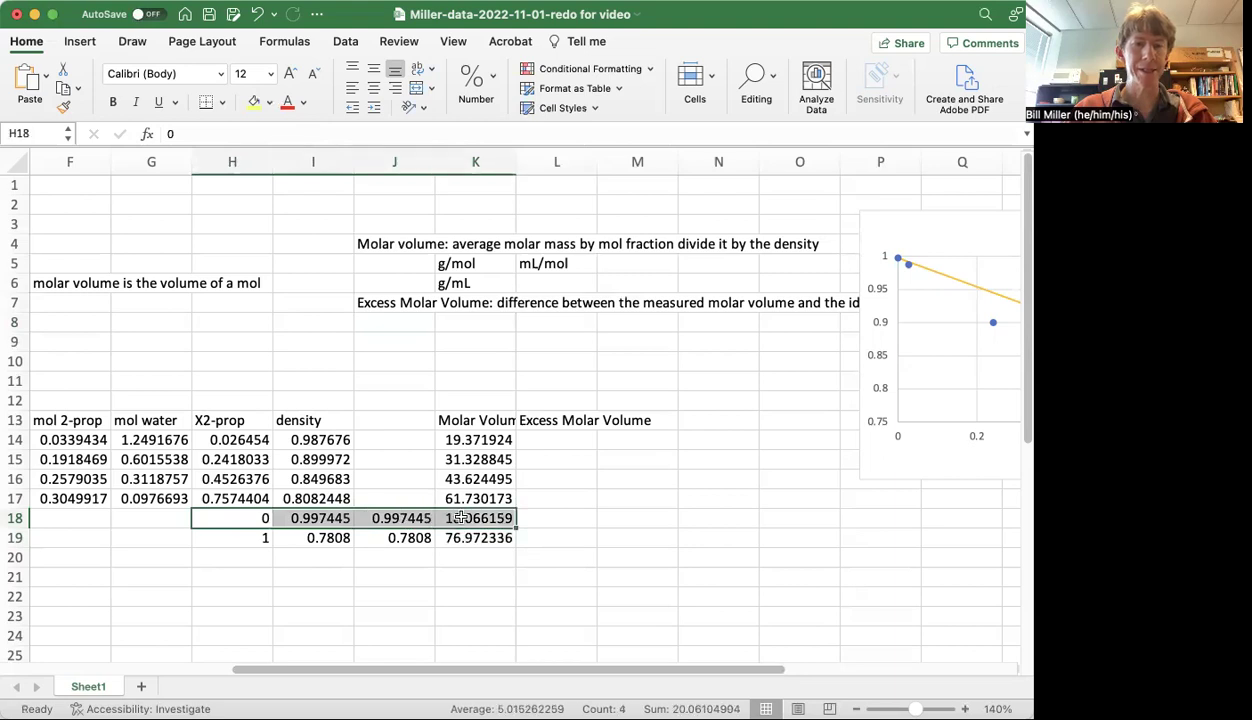
{"action": "left_click", "coordinate": [488, 518]}
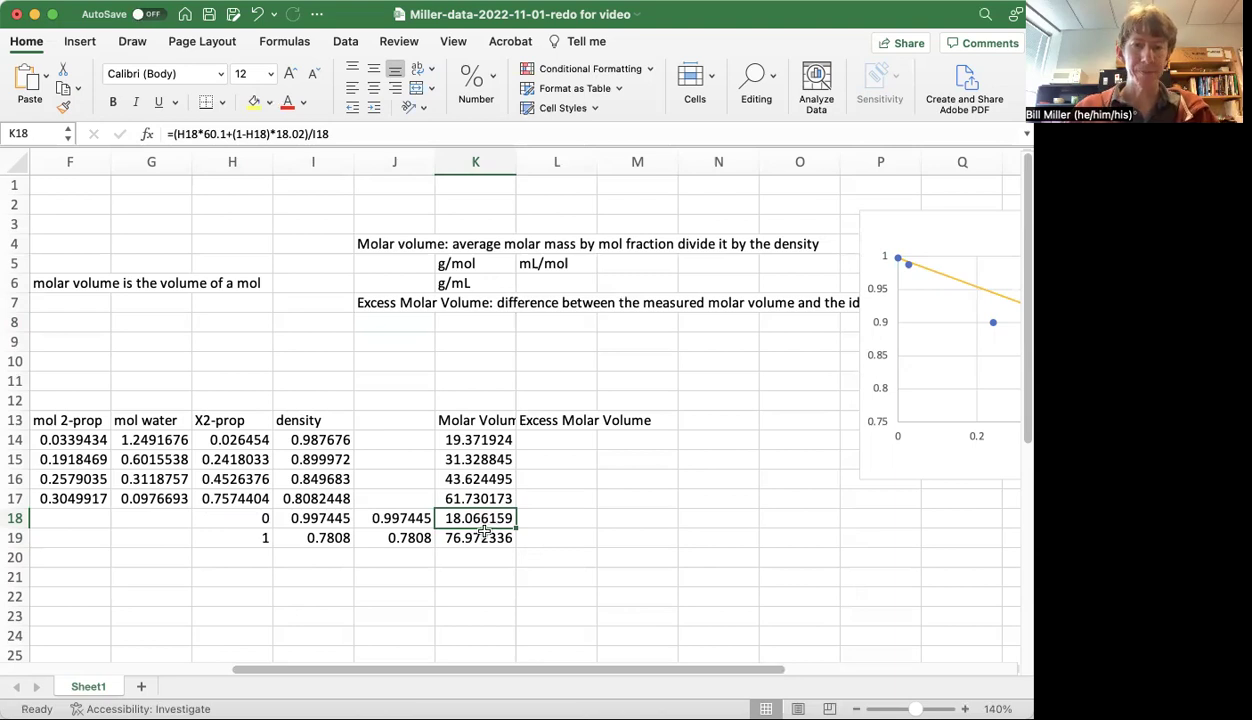
{"action": "left_click", "coordinate": [475, 541]}
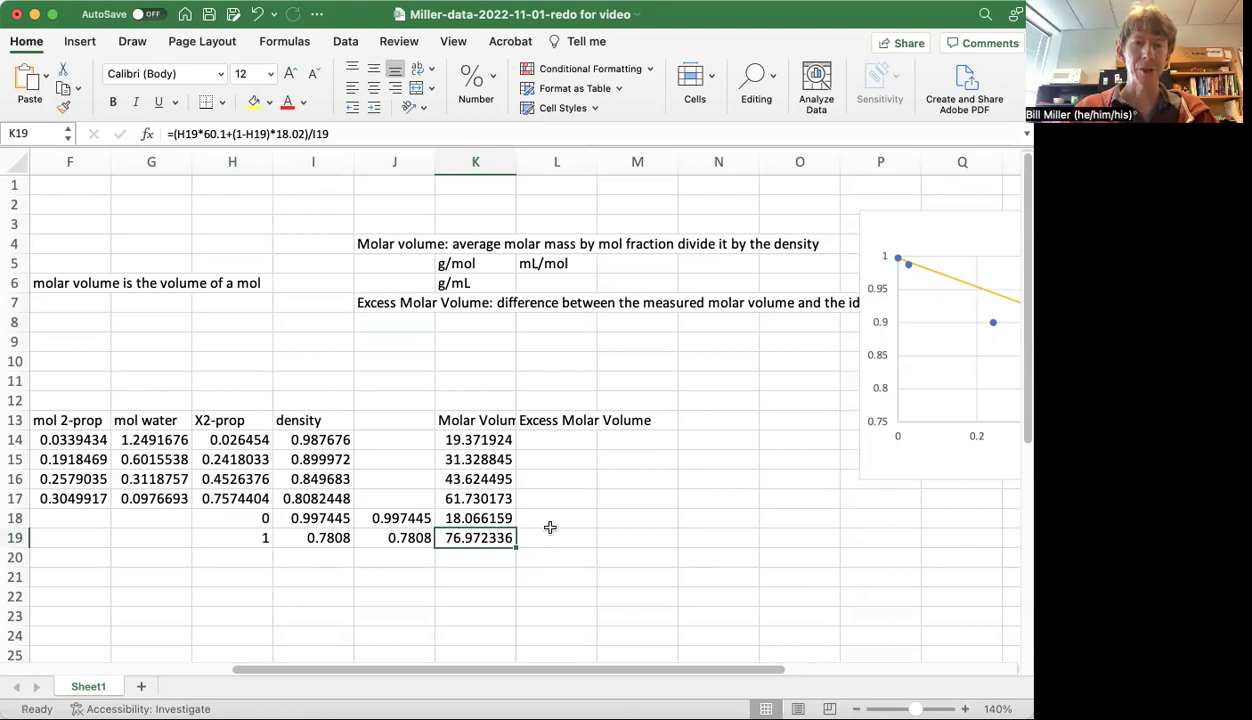
{"action": "left_click", "coordinate": [392, 318]}
Enter the excess molar volume formula =K14-(H14*K19+(1-H14)*K18) in cell L14.
{"action": "left_click", "coordinate": [530, 437]}
{"action": "type", "text": "="}
{"action": "left_click", "coordinate": [483, 437]}
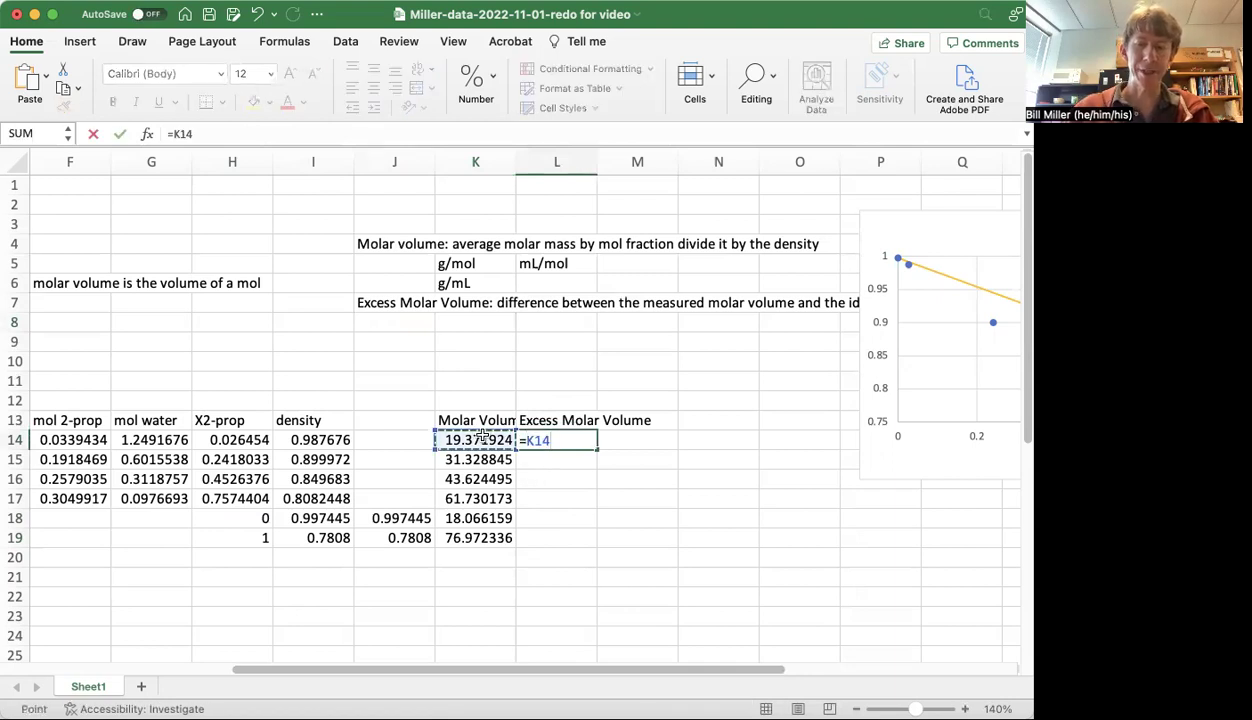
{"action": "type", "text": "-"}
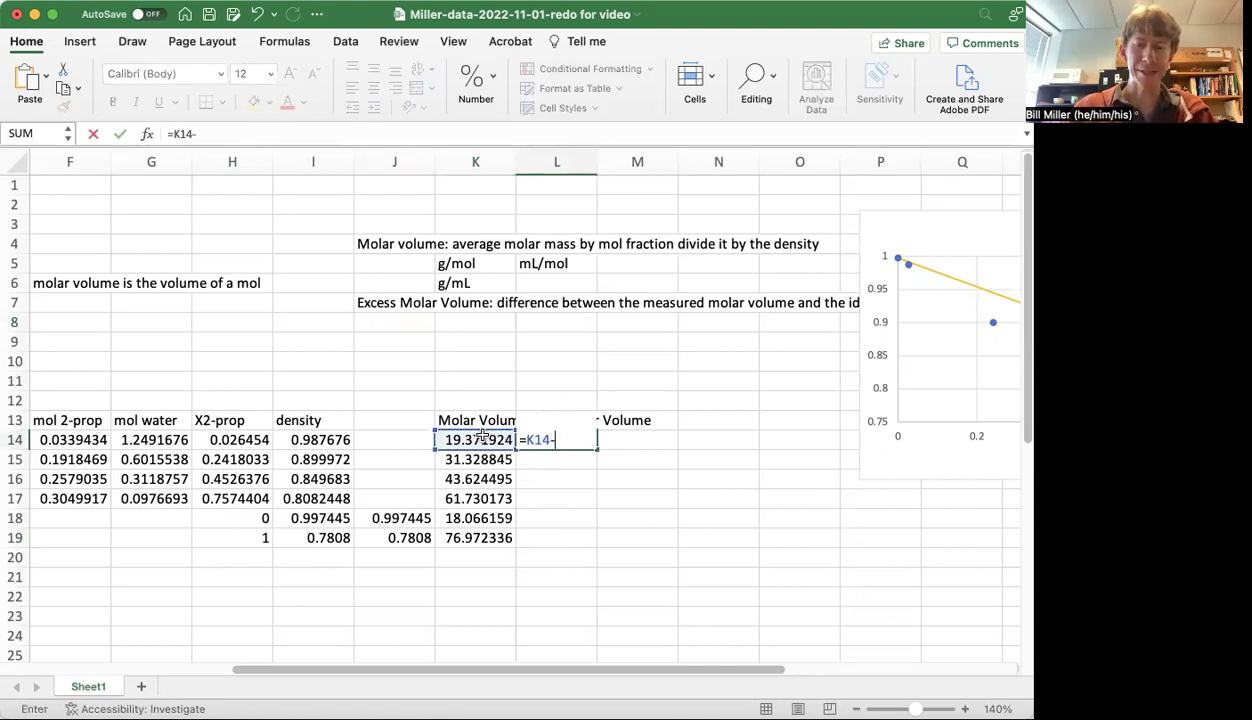
{"action": "type", "text": "("}
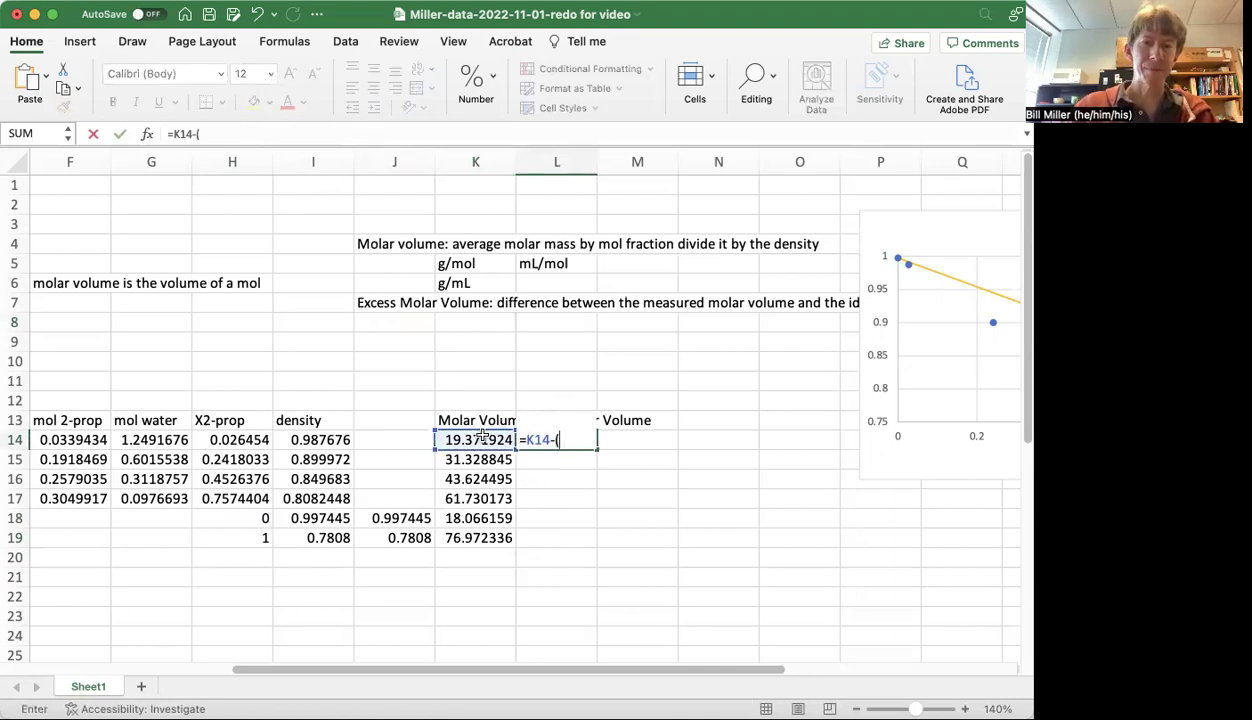
{"action": "left_click", "coordinate": [245, 440]}
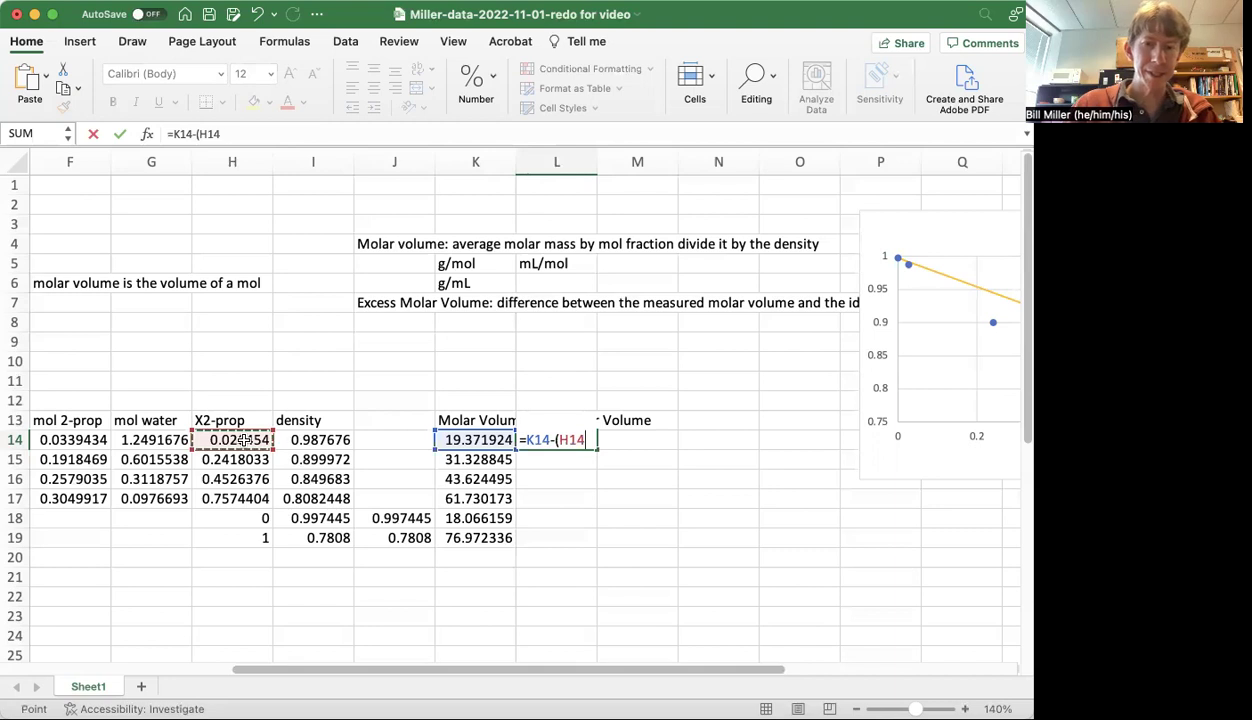
{"action": "type", "text": "*"}
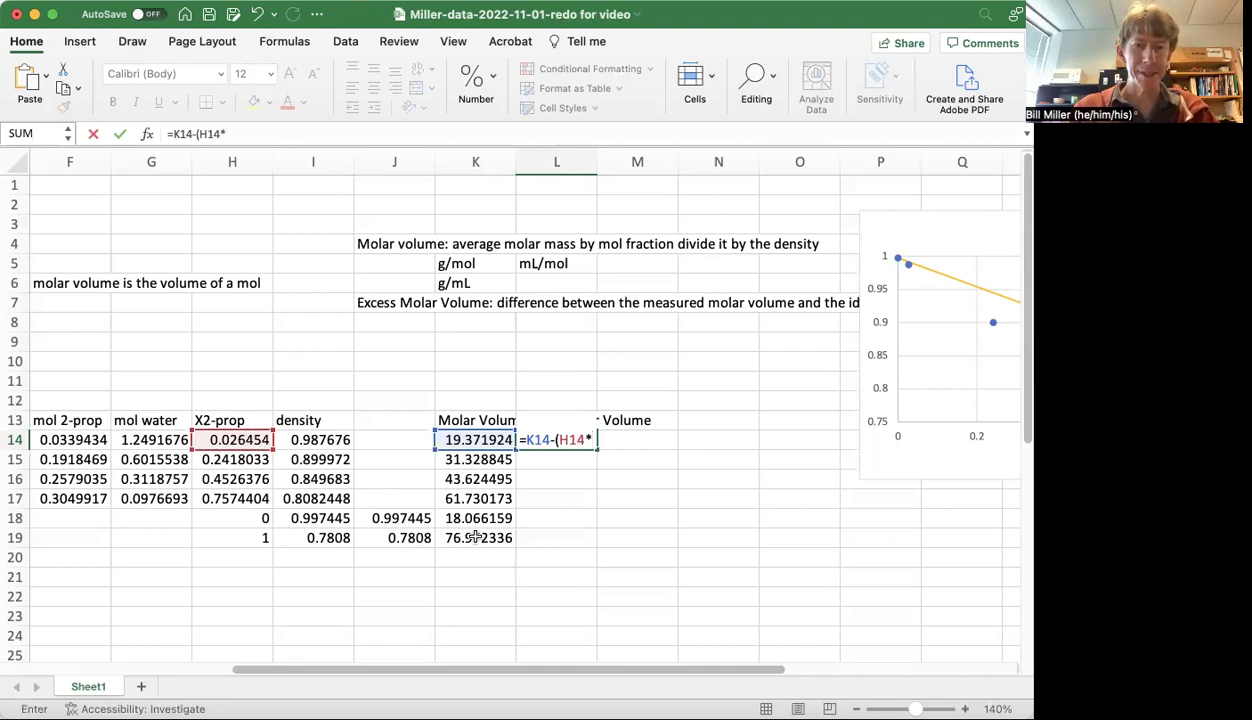
{"action": "left_click", "coordinate": [475, 540]}
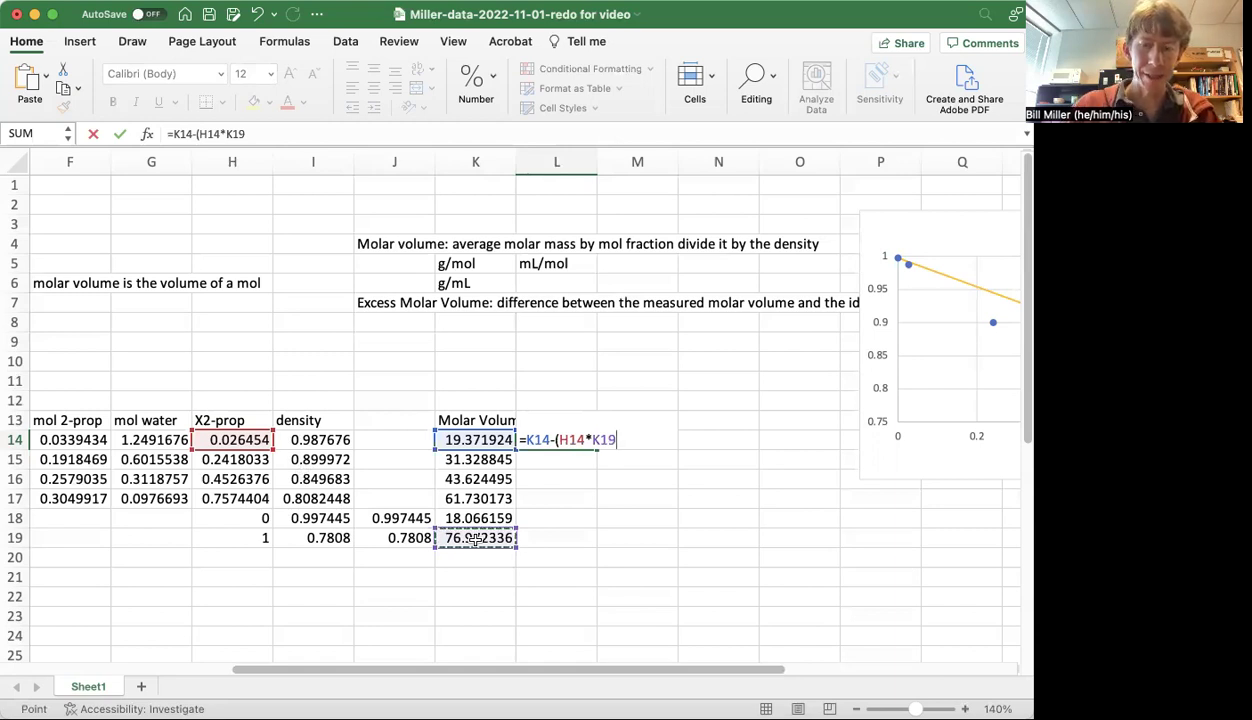
{"action": "type", "text": "+"}
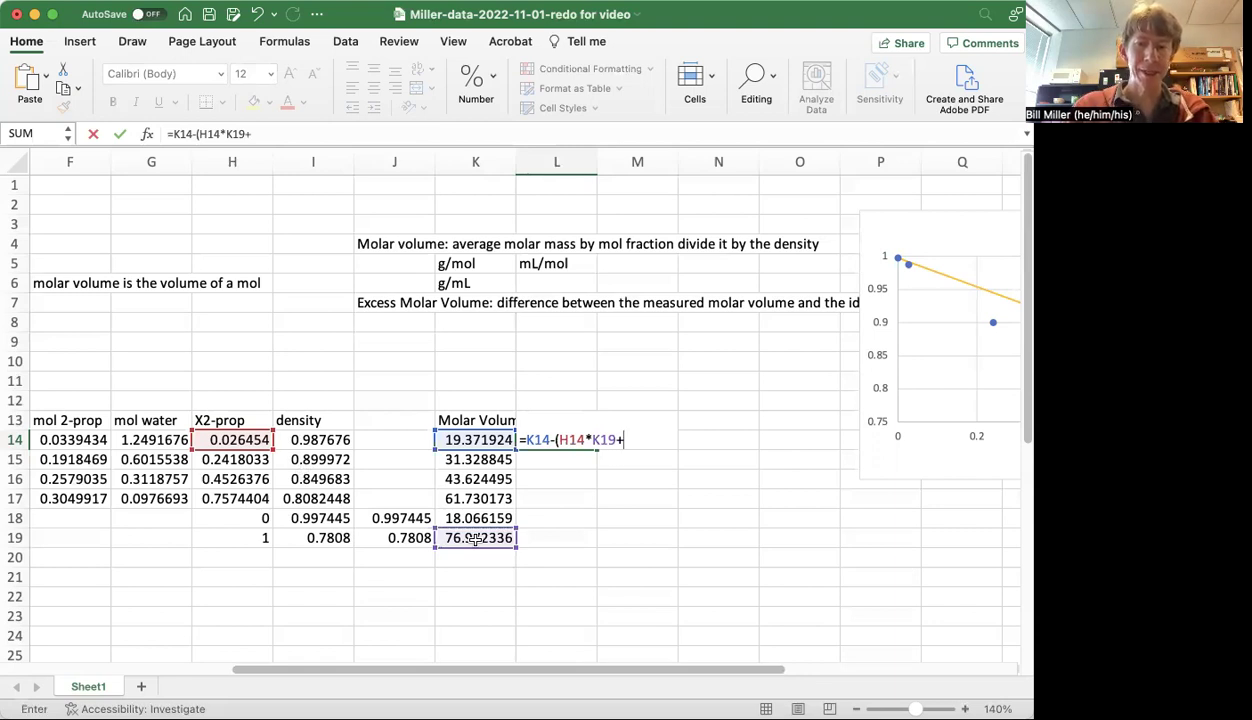
{"action": "type", "text": "(1-"}
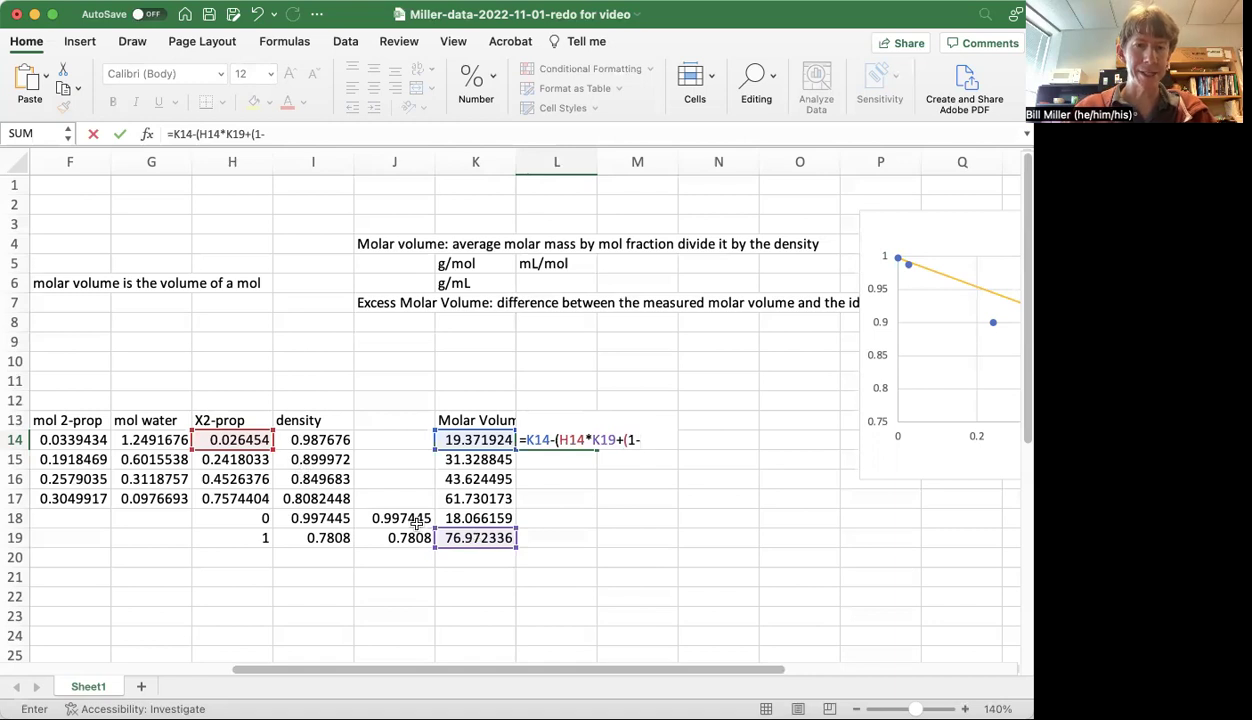
{"action": "left_click", "coordinate": [229, 438]}
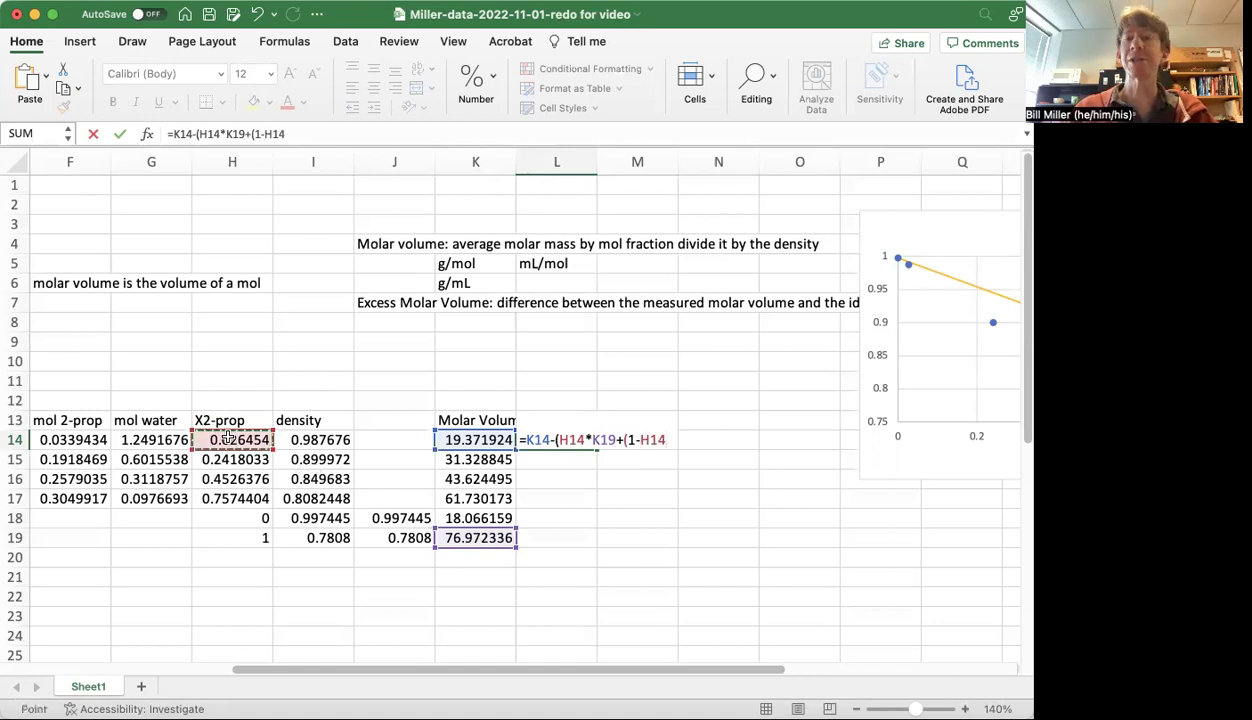
{"action": "type", "text": ")"}
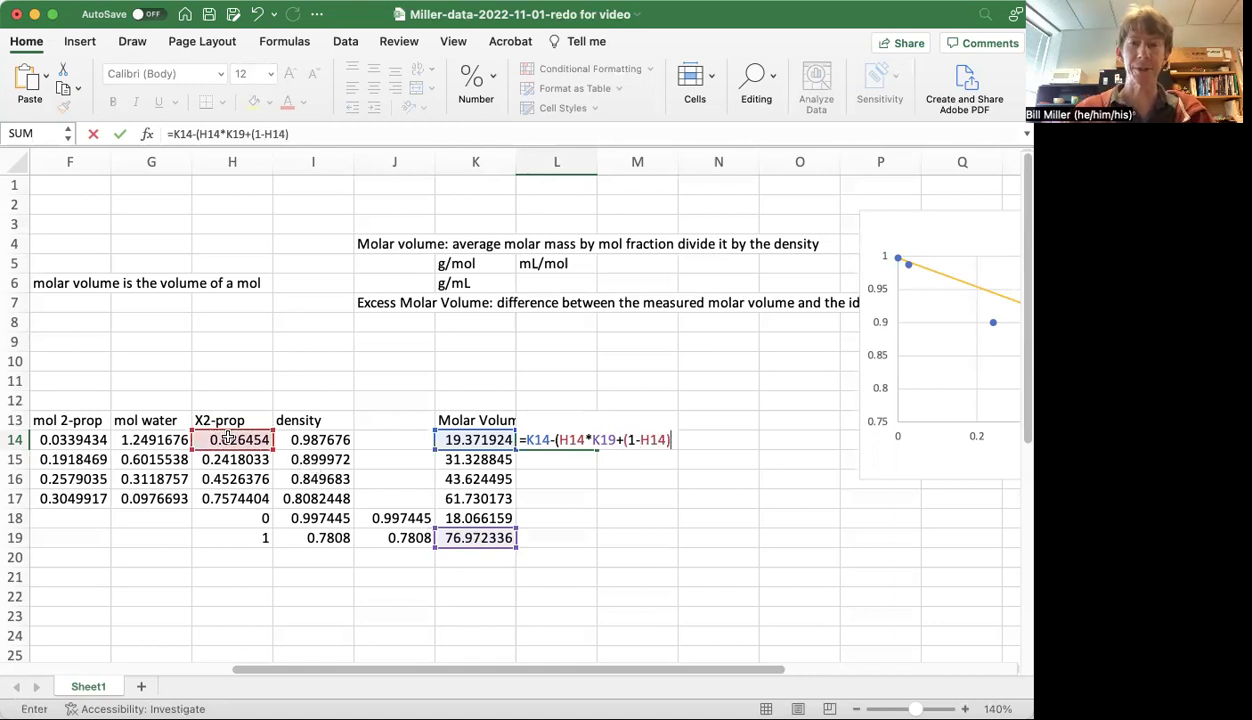
{"action": "type", "text": "*"}
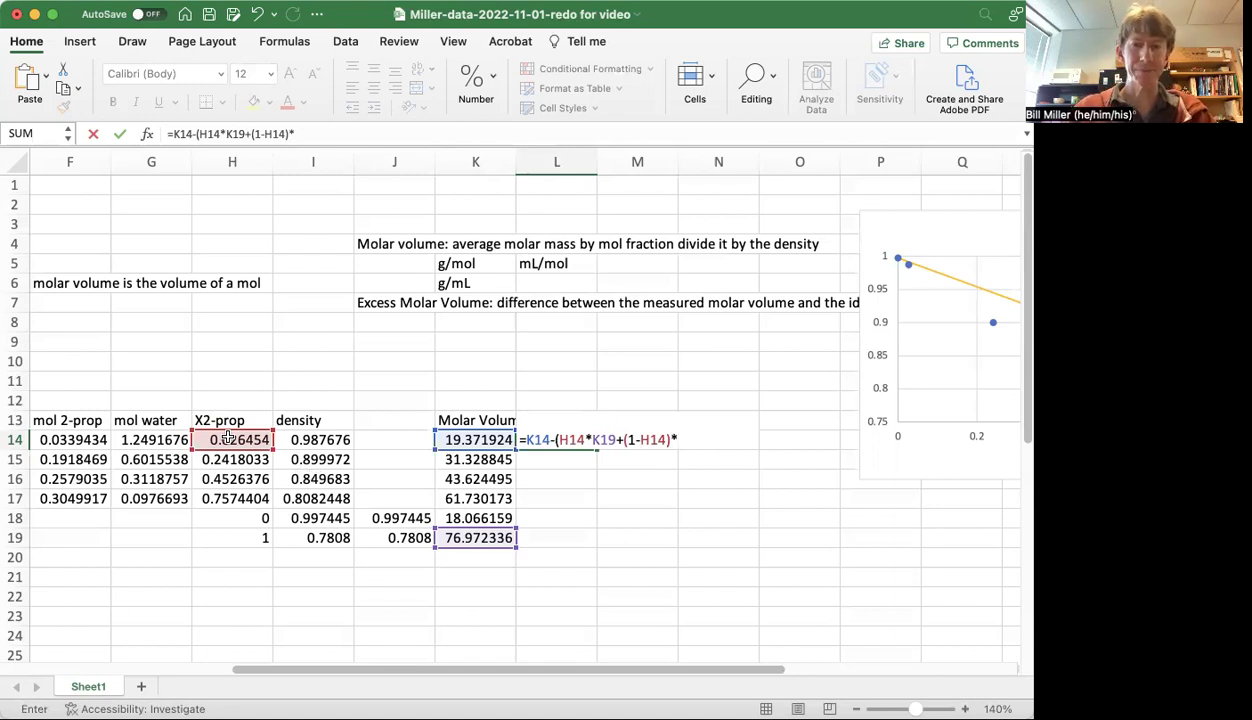
{"action": "left_click", "coordinate": [468, 517]}
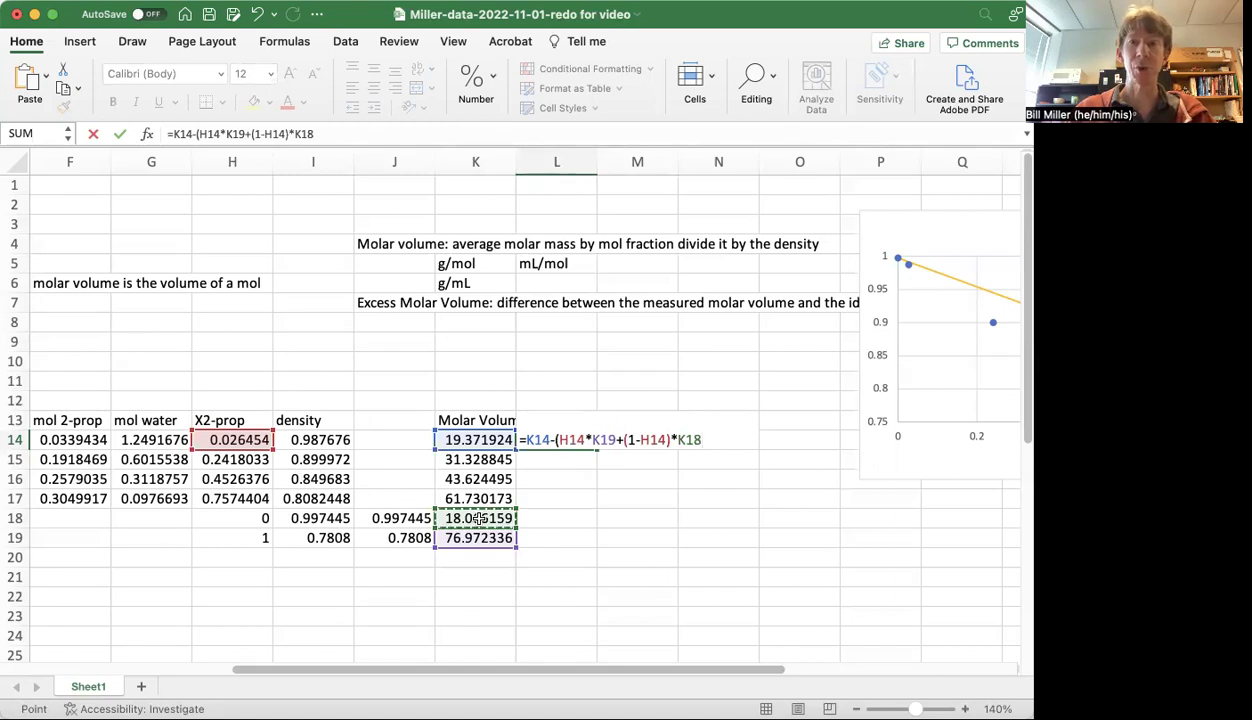
{"action": "type", "text": ")"}
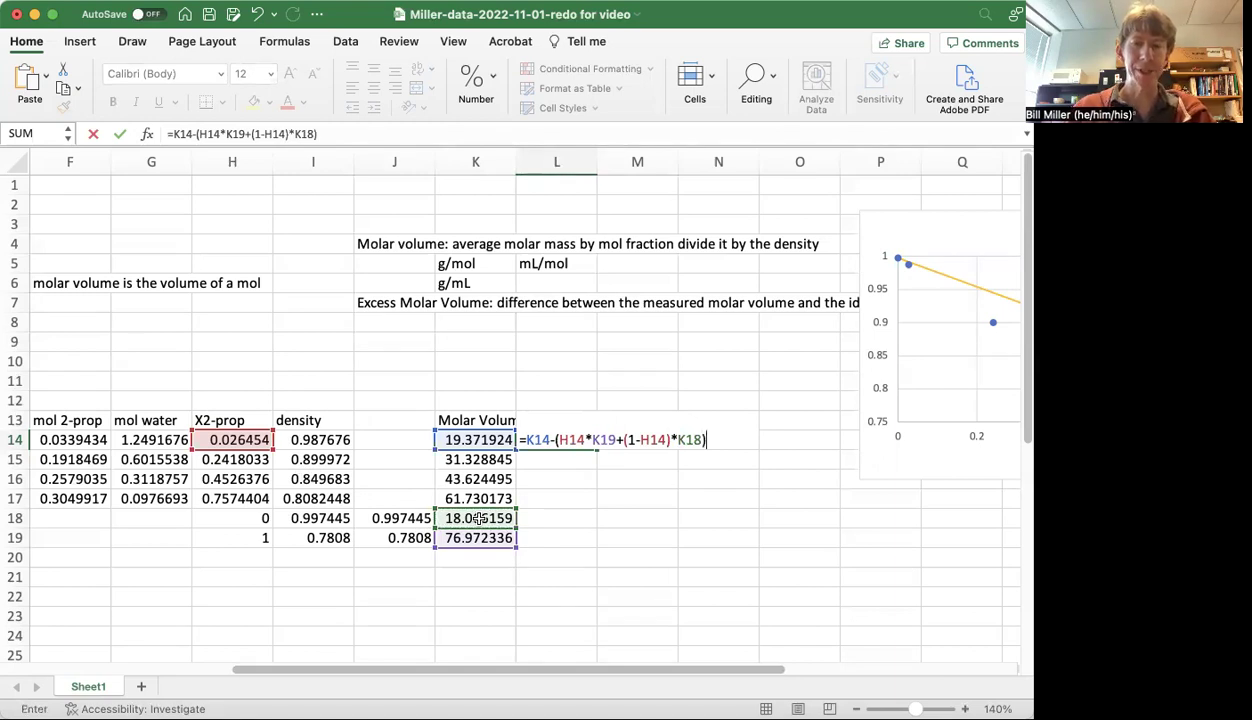
{"action": "key", "text": "Return"}
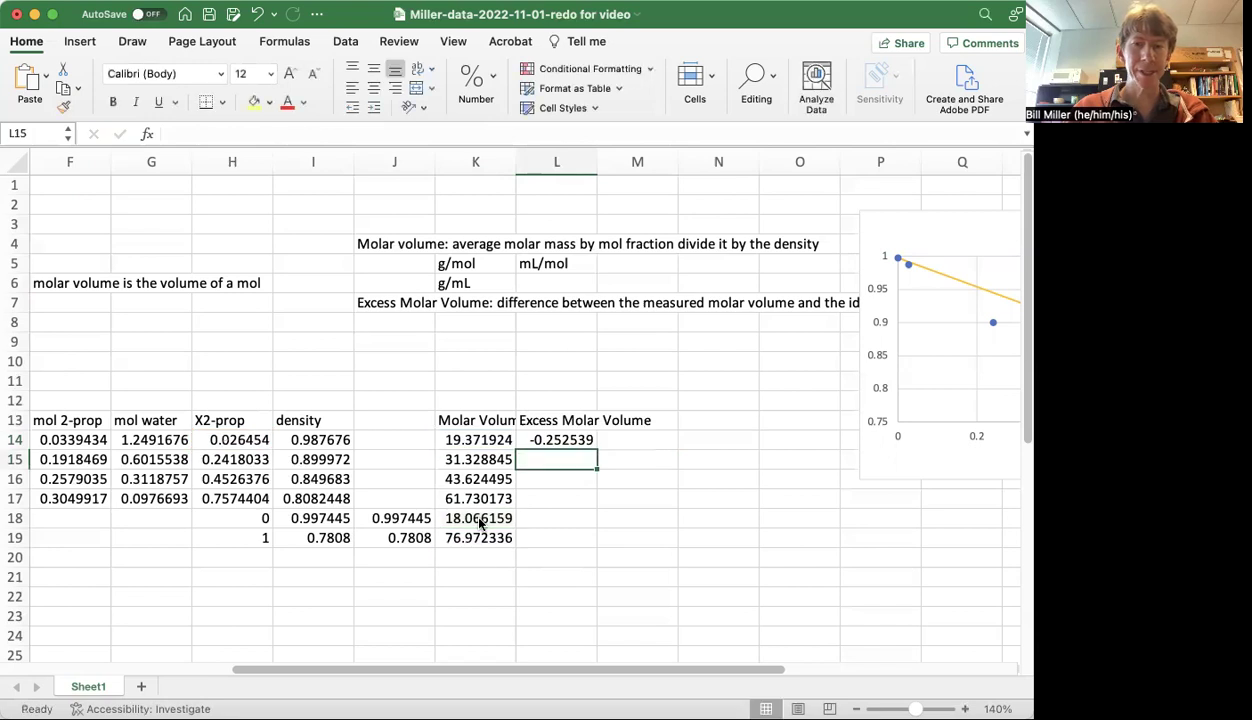
Make the pure-component references in the L14 formula absolute, so it reads =K14-(H14*$K$19+(1-H14)*$K$18).
{"action": "double_click", "coordinate": [561, 440]}
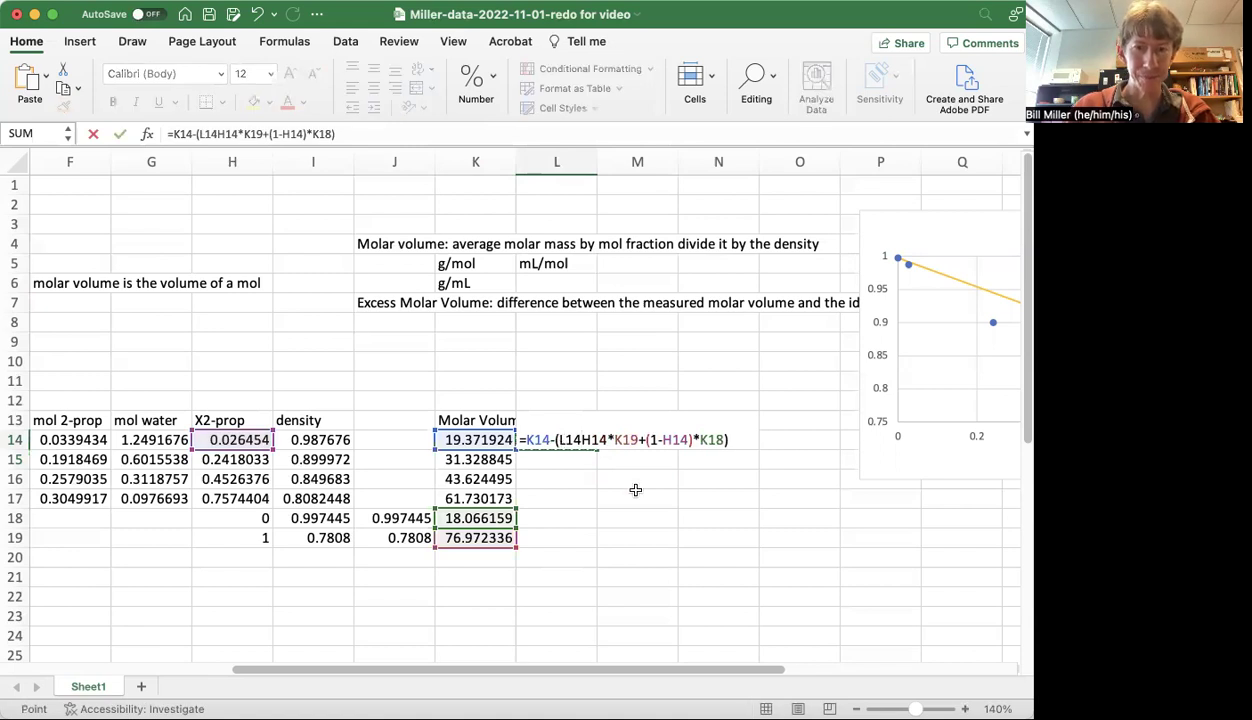
{"action": "key", "text": "BackSpace"}
{"action": "key", "text": "BackSpace"}
{"action": "key", "text": "BackSpace"}
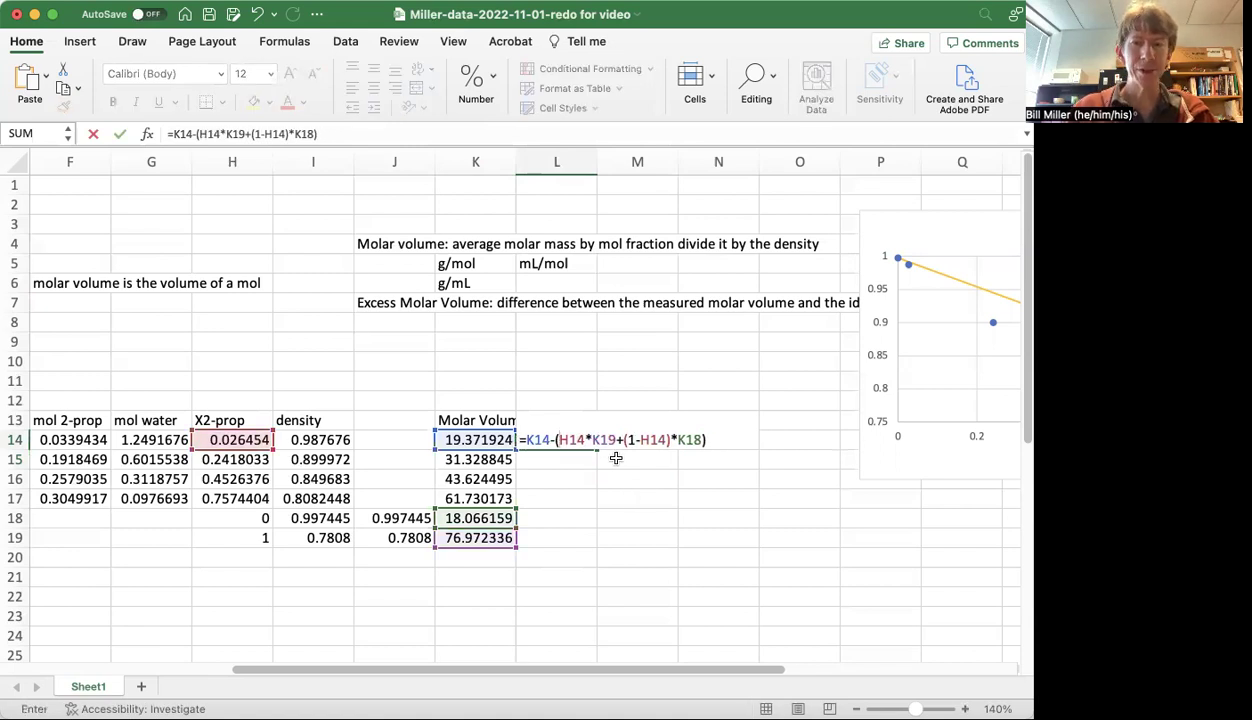
{"action": "left_click", "coordinate": [594, 440]}
{"action": "type", "text": "$K"}
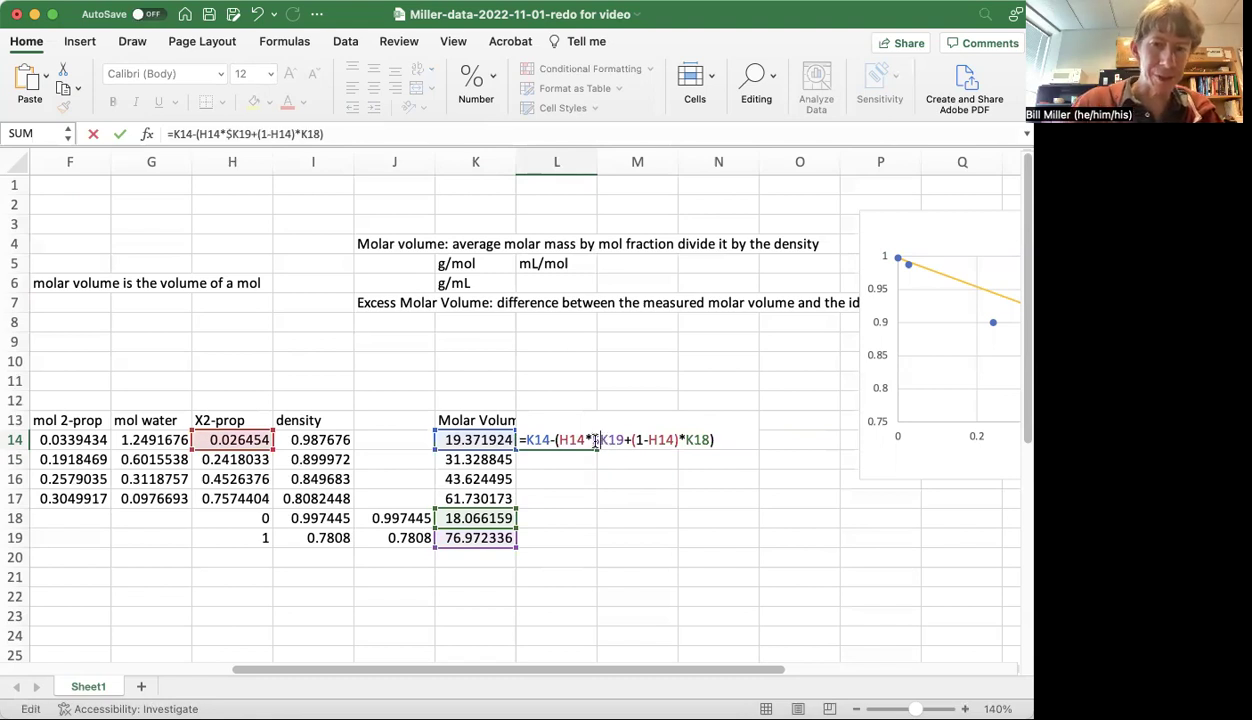
{"action": "type", "text": "$"}
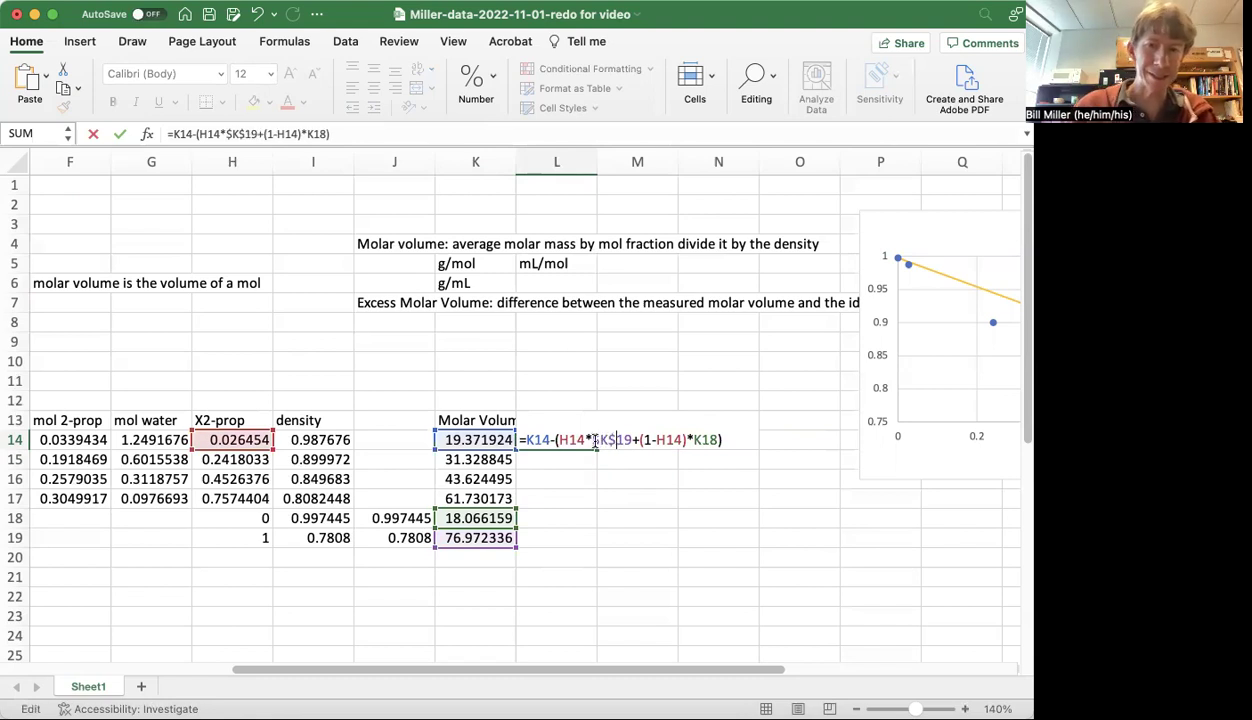
{"action": "left_click", "coordinate": [692, 439]}
{"action": "type", "text": "$"}
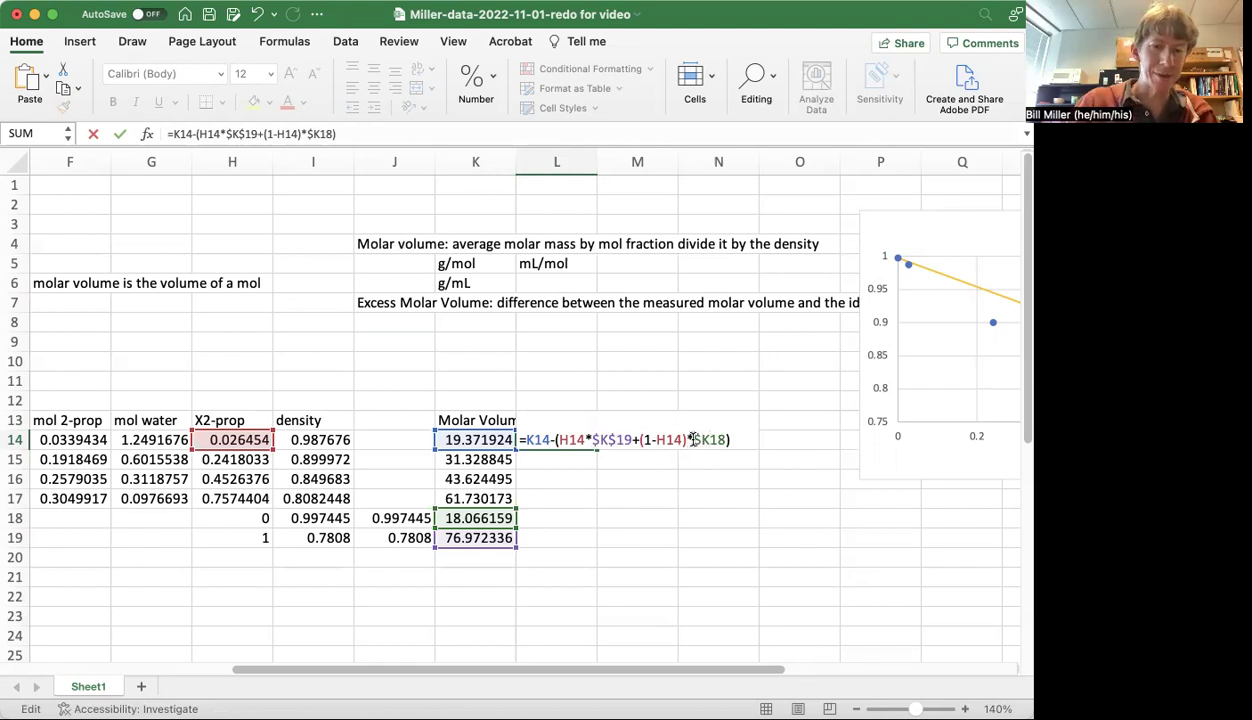
{"action": "type", "text": "$"}
{"action": "key", "text": "Return"}
Fill the excess molar volume formula from L14 down through L19.
{"action": "left_click", "coordinate": [551, 421]}
{"action": "left_click", "coordinate": [550, 439]}
{"action": "left_click_drag", "start_coordinate": [596, 448], "coordinate": [598, 548]}
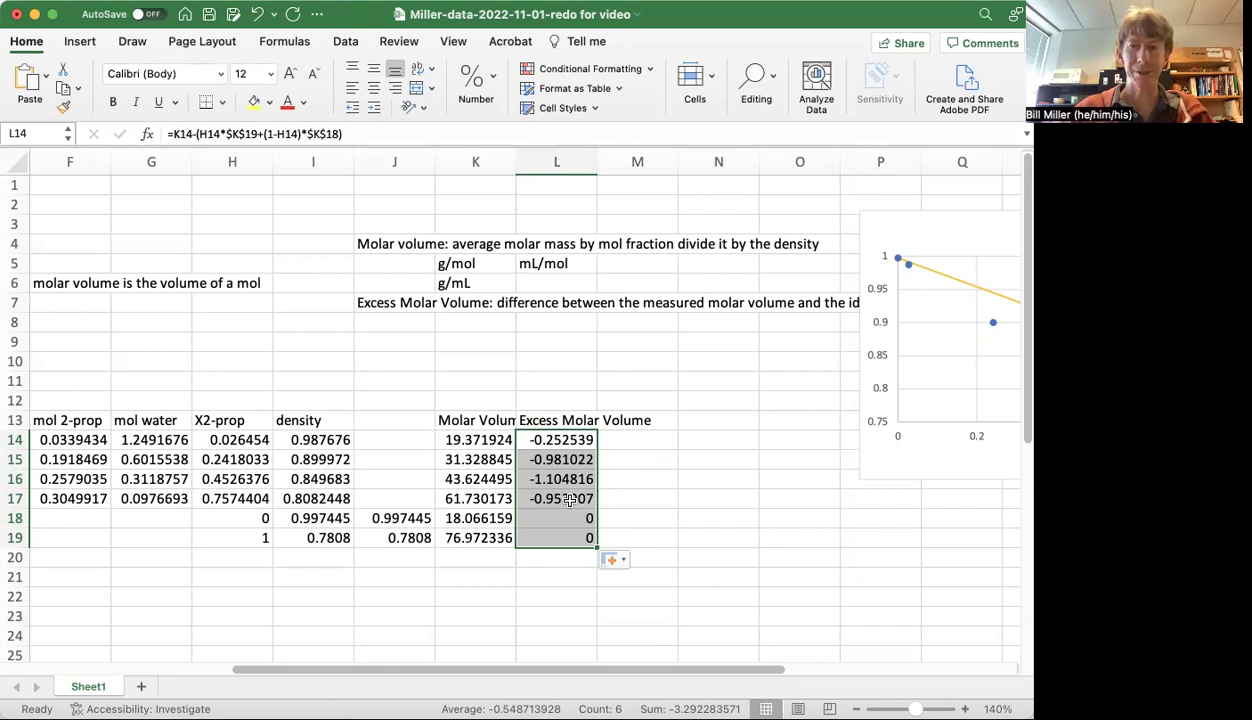
Move the density chart farther from the data table, so that it starts near the left edge of column Q.
{"action": "left_click", "coordinate": [922, 215]}
{"action": "left_click_drag", "start_coordinate": [922, 215], "coordinate": [738, 225]}
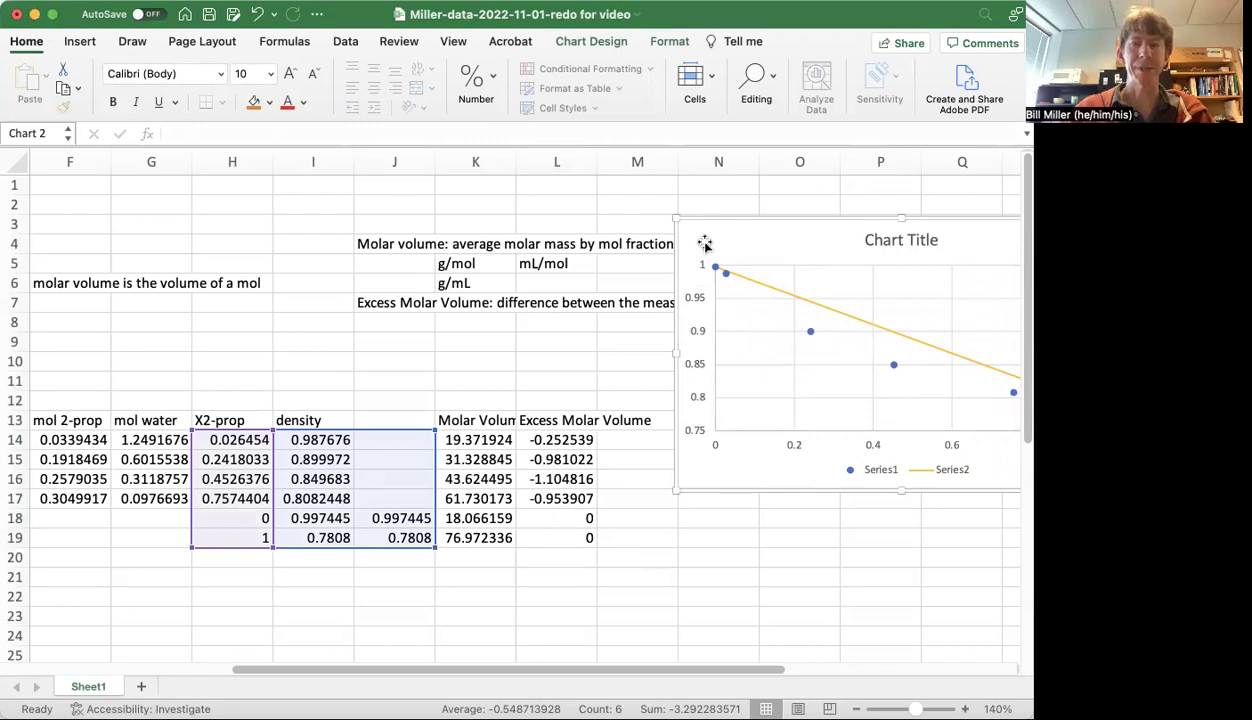
{"action": "left_click_drag", "start_coordinate": [685, 233], "coordinate": [954, 213]}
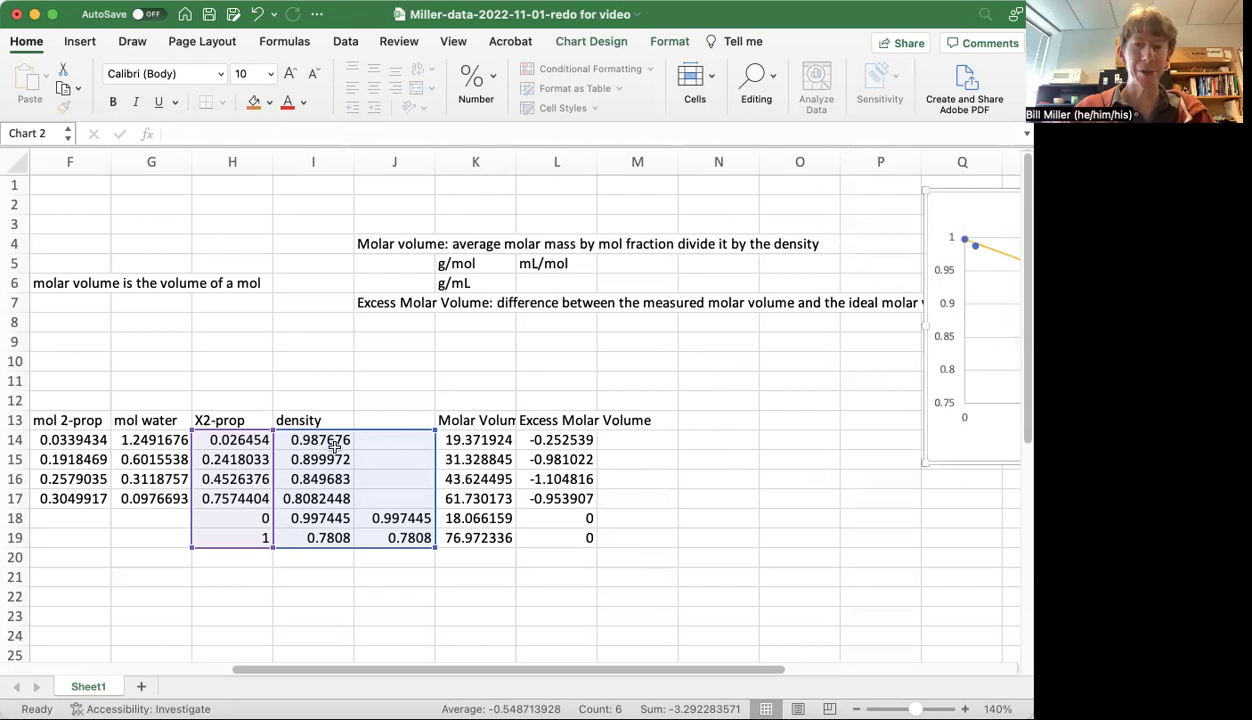
Insert a blank column before the Excess Molar Volume column.
{"action": "left_click", "coordinate": [565, 420]}
{"action": "left_click", "coordinate": [557, 440]}
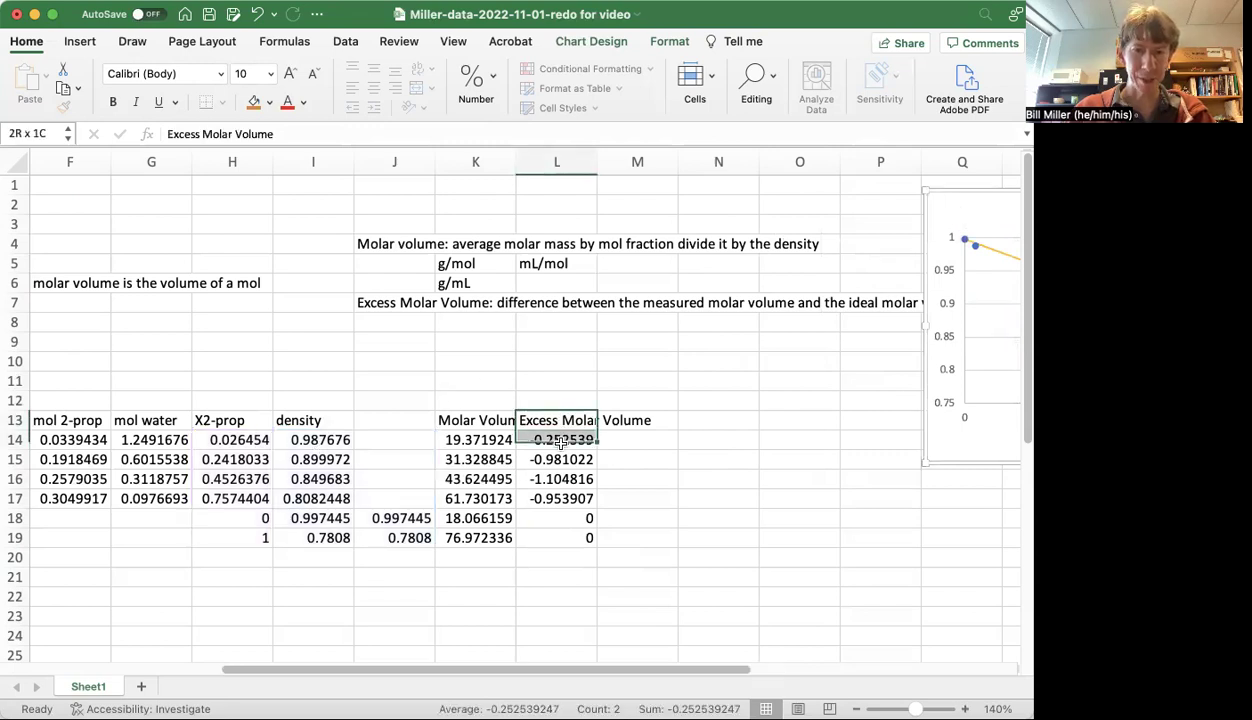
{"action": "left_click", "coordinate": [552, 161]}
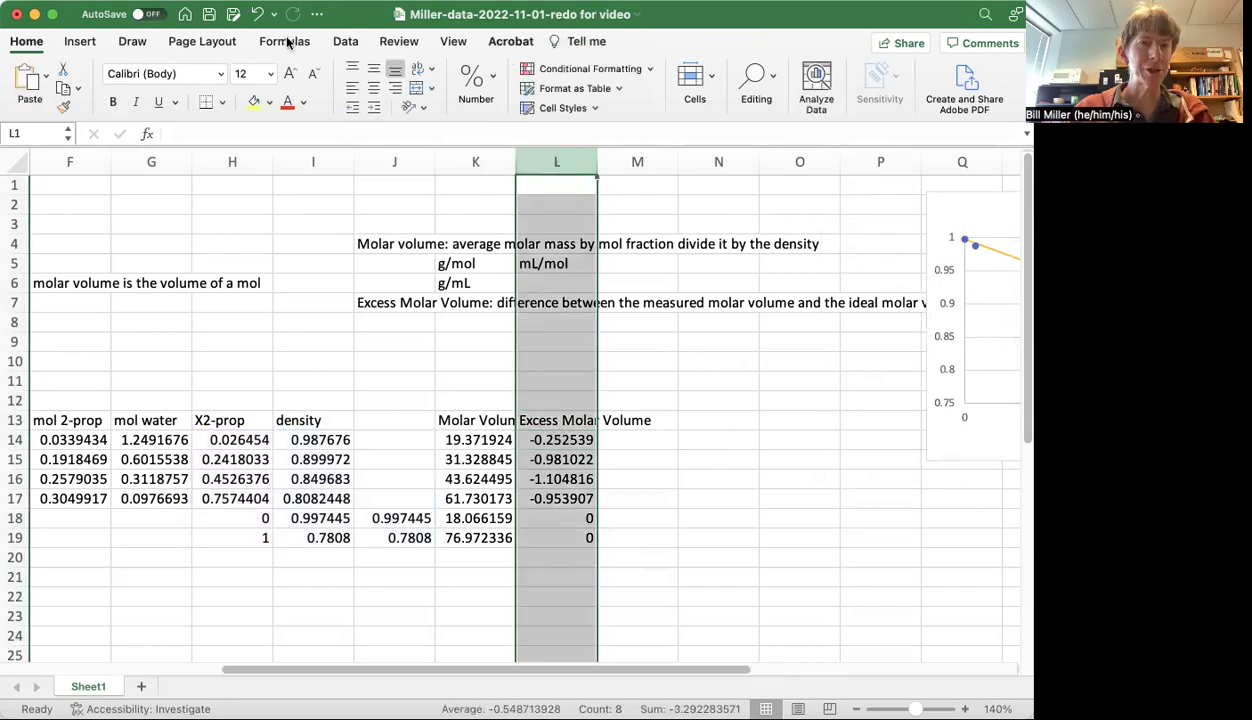
{"action": "left_click", "coordinate": [694, 82]}
{"action": "left_click", "coordinate": [645, 128]}
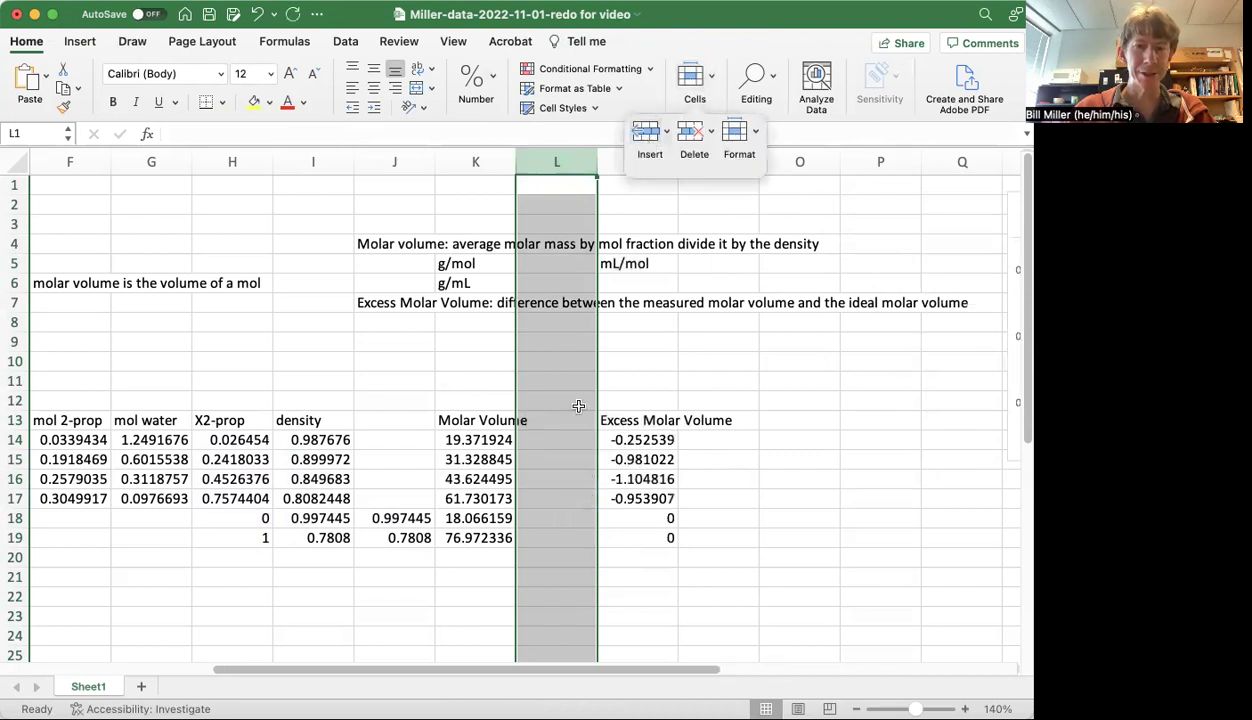
Link L13 to the X2-prop heading with =H13 and fill the reference down through L19.
{"action": "left_click", "coordinate": [552, 423]}
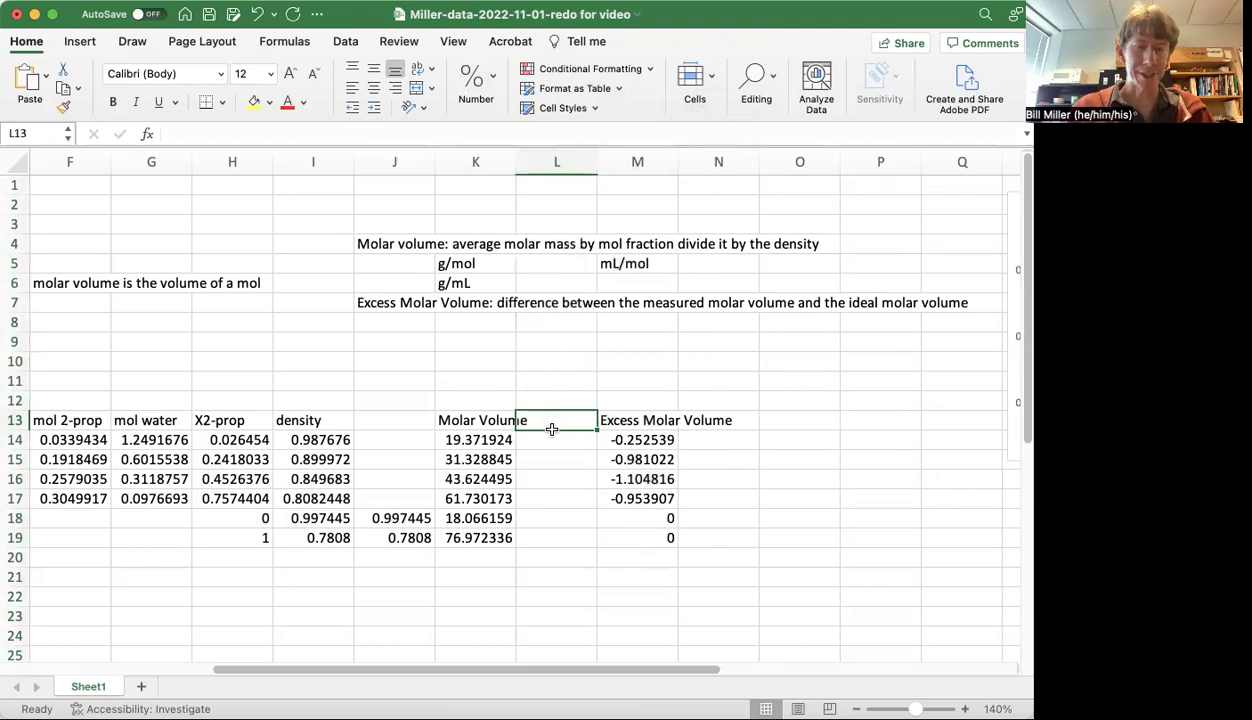
{"action": "type", "text": "="}
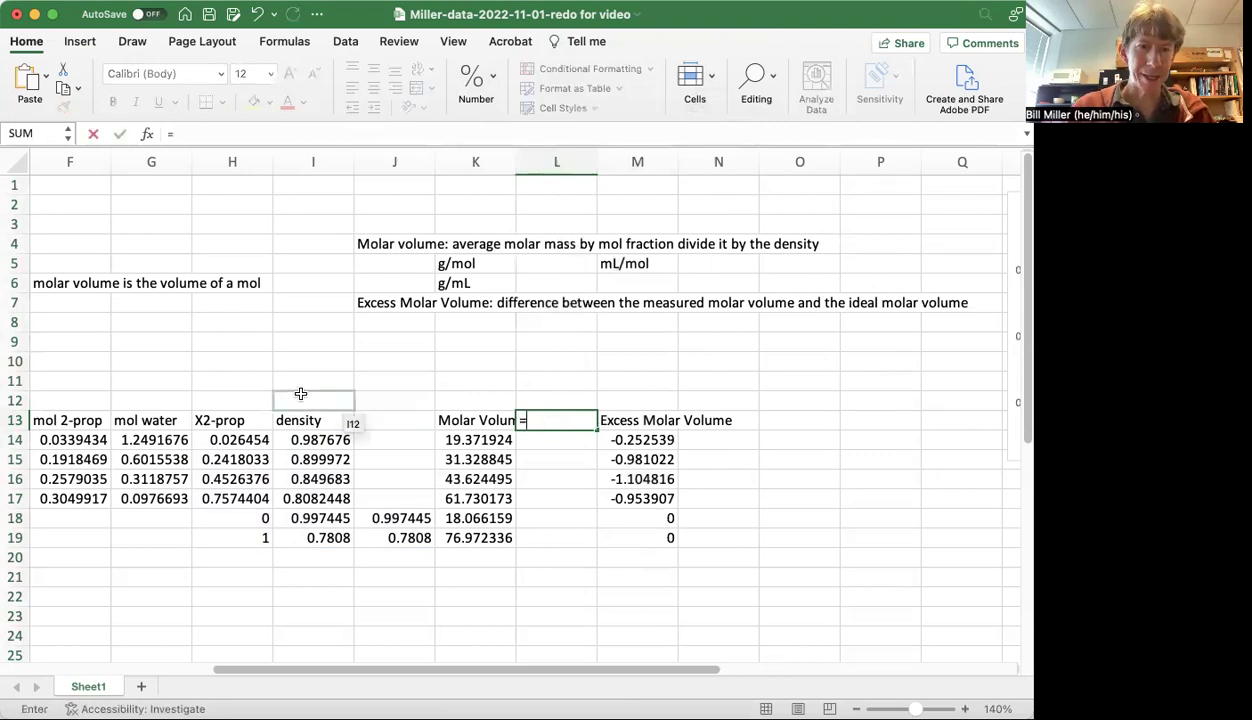
{"action": "left_click", "coordinate": [240, 420]}
{"action": "key", "text": "Return"}
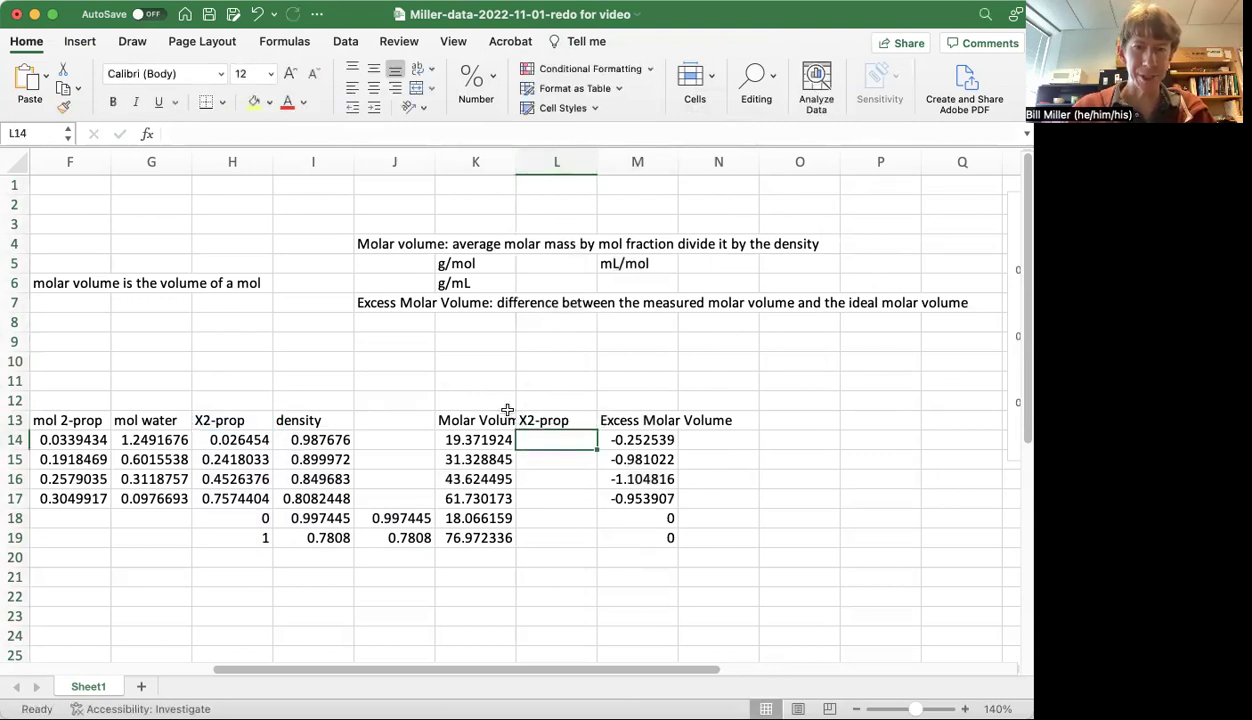
{"action": "left_click", "coordinate": [550, 418]}
{"action": "double_click", "coordinate": [596, 428]}
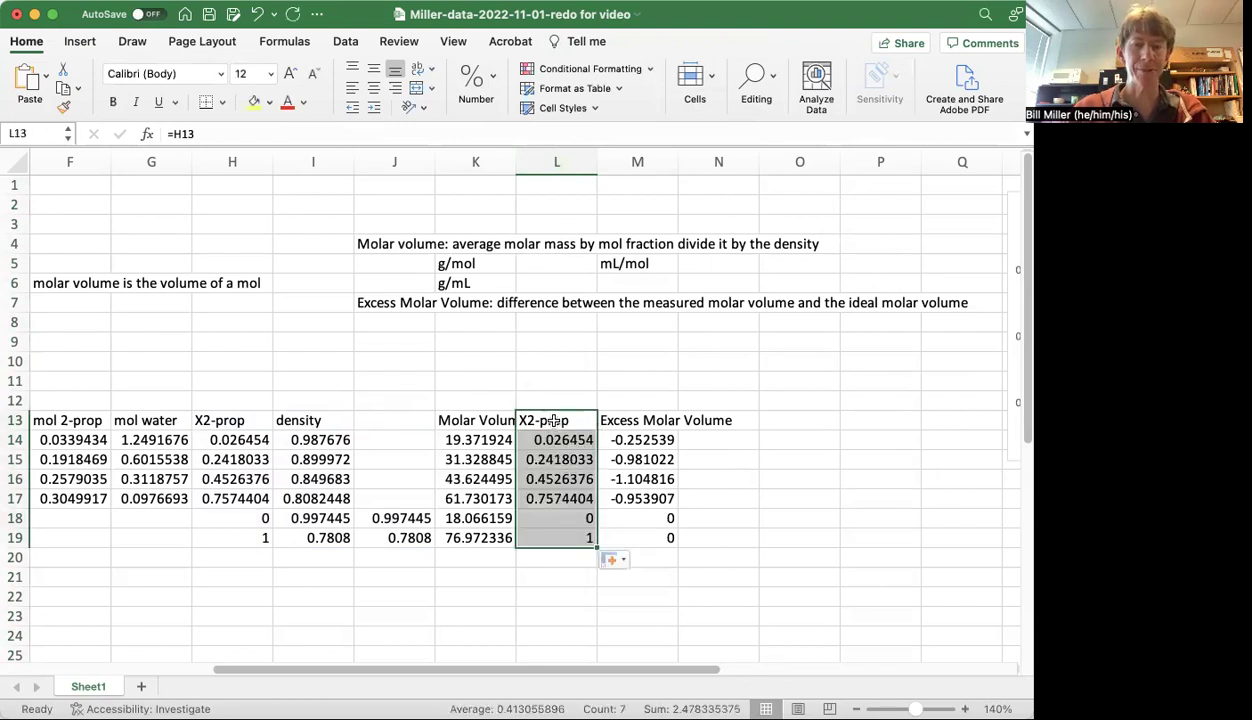
Create a markers-only scatter chart of Excess Molar Volume against X2-prop from L13:M19.
{"action": "left_click_drag", "start_coordinate": [553, 420], "coordinate": [640, 538]}
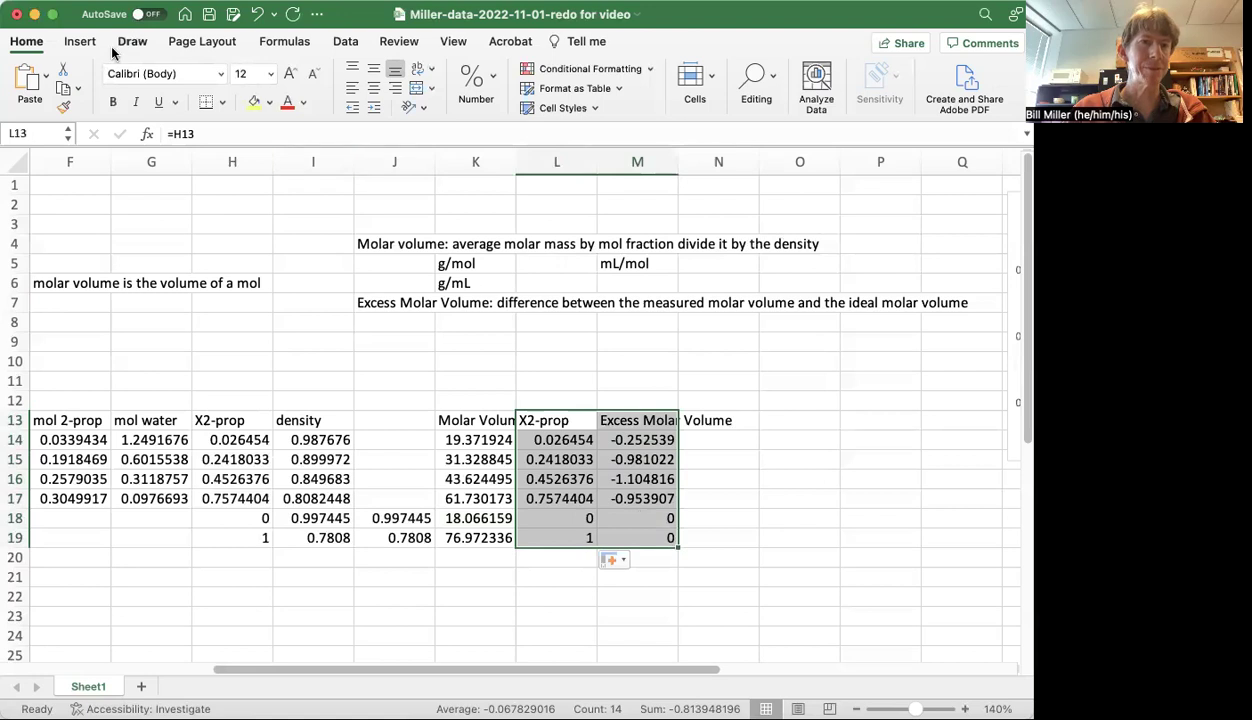
{"action": "left_click", "coordinate": [80, 42]}
{"action": "left_click", "coordinate": [399, 107]}
{"action": "left_click", "coordinate": [403, 172]}
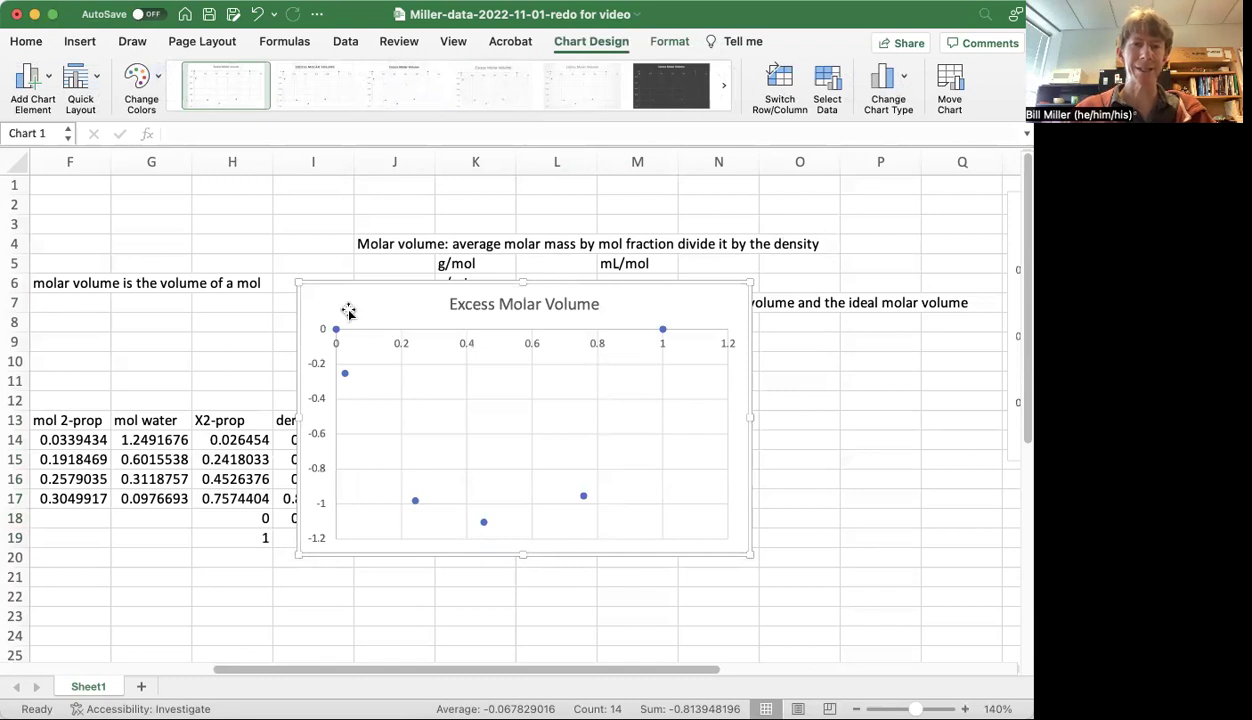
Move the Excess Molar Volume chart beside the data table, starting in column N with its upper edge around row 7.
{"action": "left_click_drag", "start_coordinate": [330, 302], "coordinate": [78, 246]}
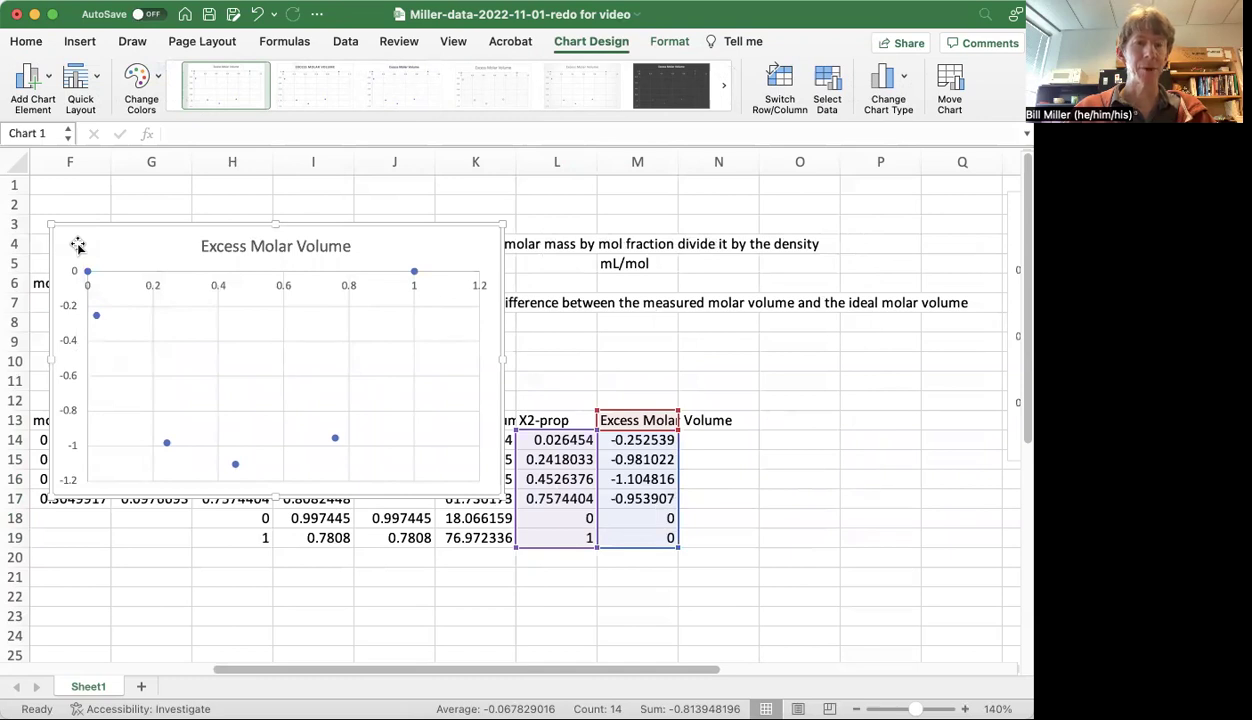
{"action": "left_click_drag", "start_coordinate": [99, 245], "coordinate": [743, 305]}
{"action": "scroll", "coordinate": [548, 285], "scroll_direction": "right", "scroll_amount": 3}
{"action": "scroll", "coordinate": [544, 289], "scroll_direction": "right", "scroll_amount": 1}
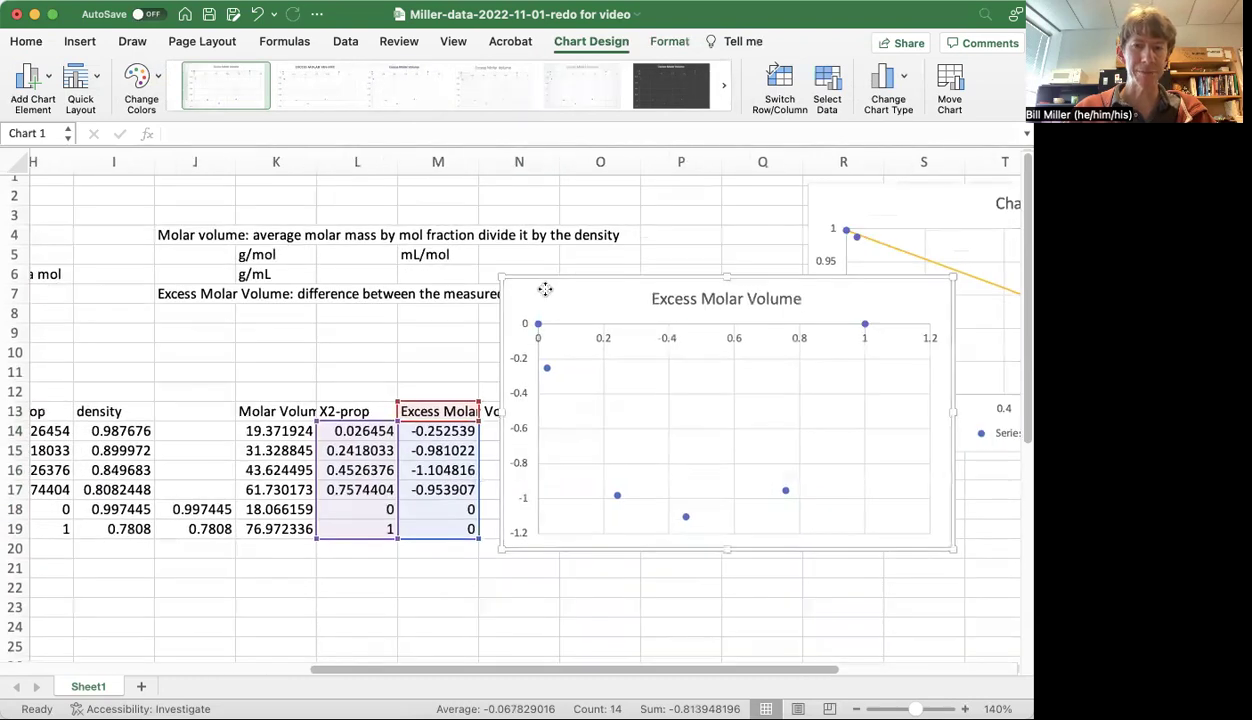
{"action": "left_click_drag", "start_coordinate": [544, 289], "coordinate": [563, 305]}
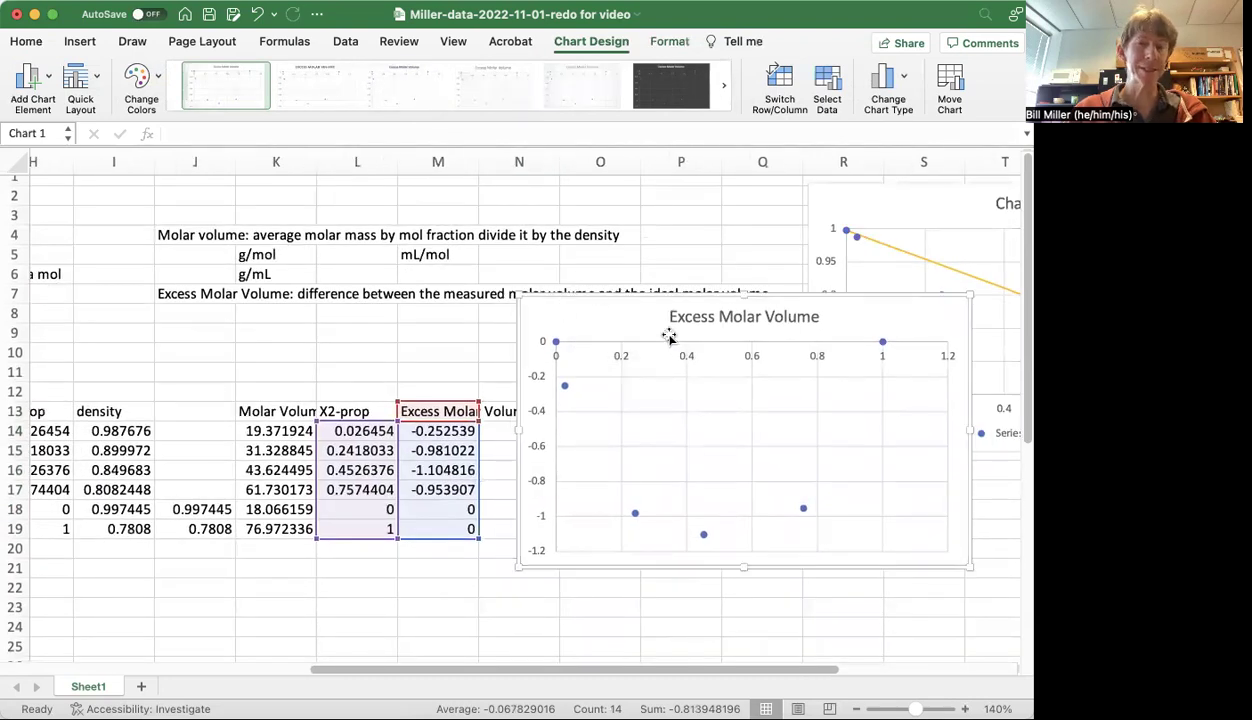